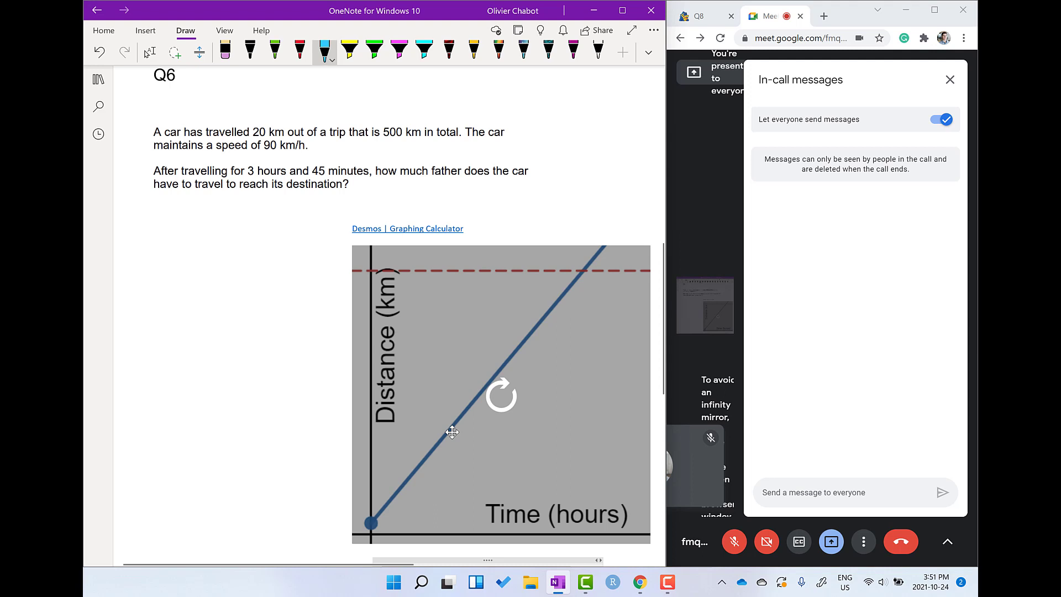
Draw cyan ink strokes beside the Q6 distance-time graph
mouse_move(140, 203)
left_mouse_down()
mouse_move(144, 227)
mouse_move(190, 246)
mouse_move(191, 294)
left_mouse_up()
left_click_drag(164, 217, 224, 217)
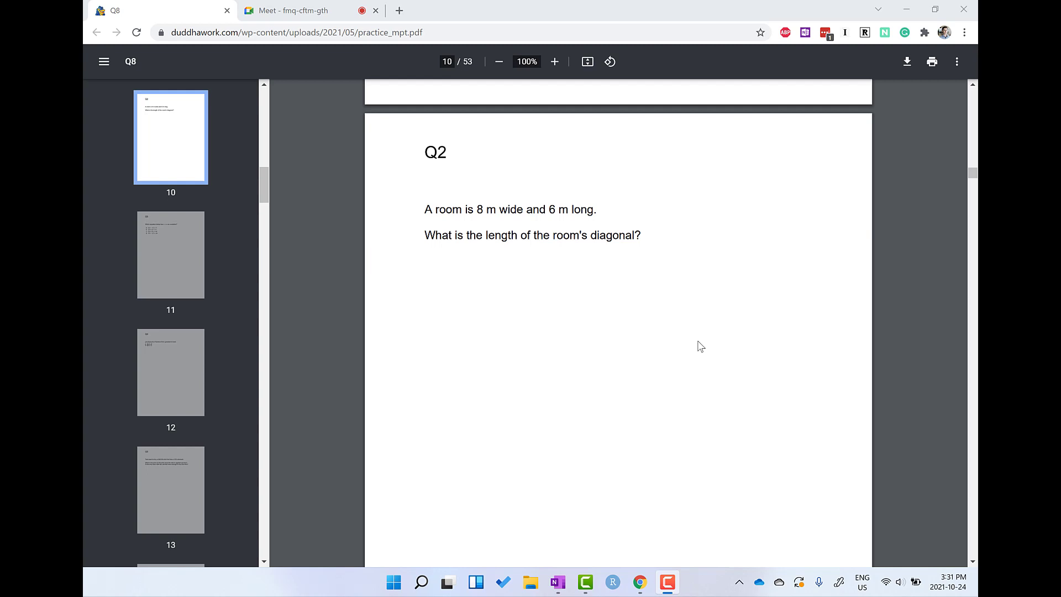
Snip the Q2 room-diagonal question from PDF page 10 to the clipboard
key("super+shift+s")
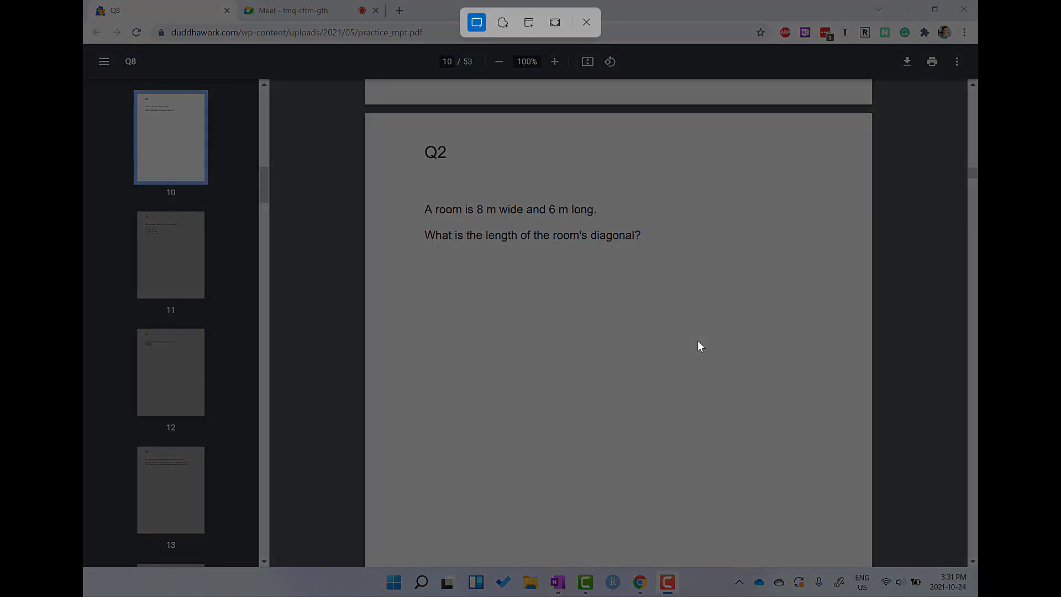
left_click_drag(407, 128, 665, 256)
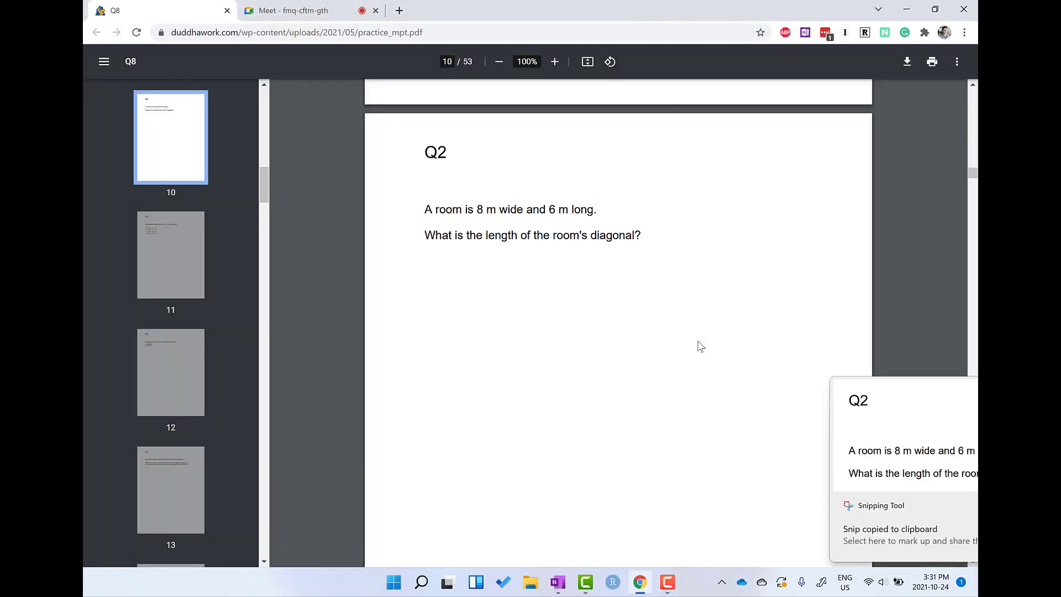
Paste the Q2 question snip onto the OneNote page and drag it into position
left_click(558, 583)
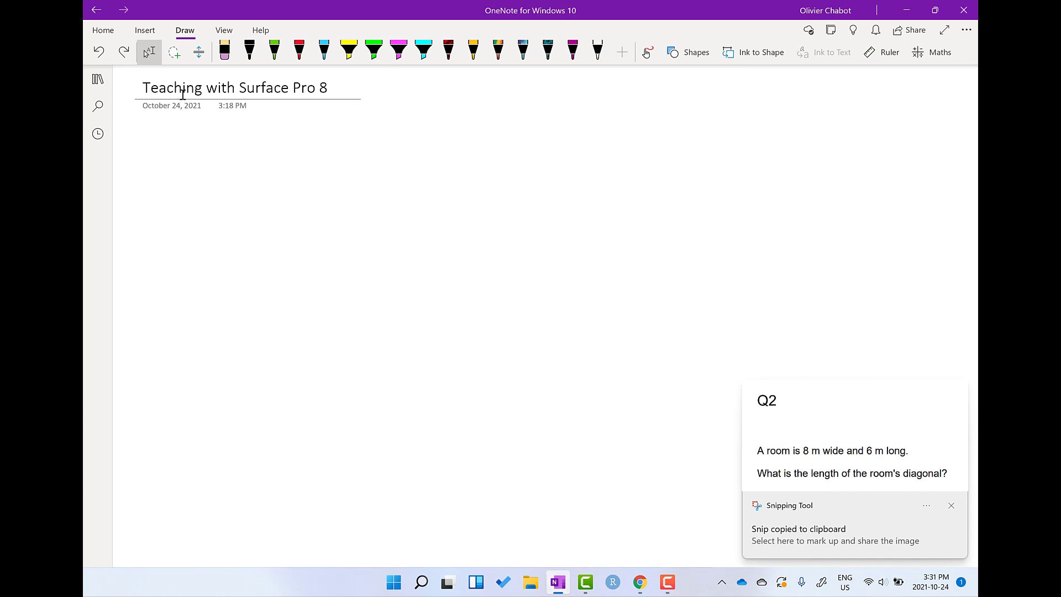
right_click(145, 142)
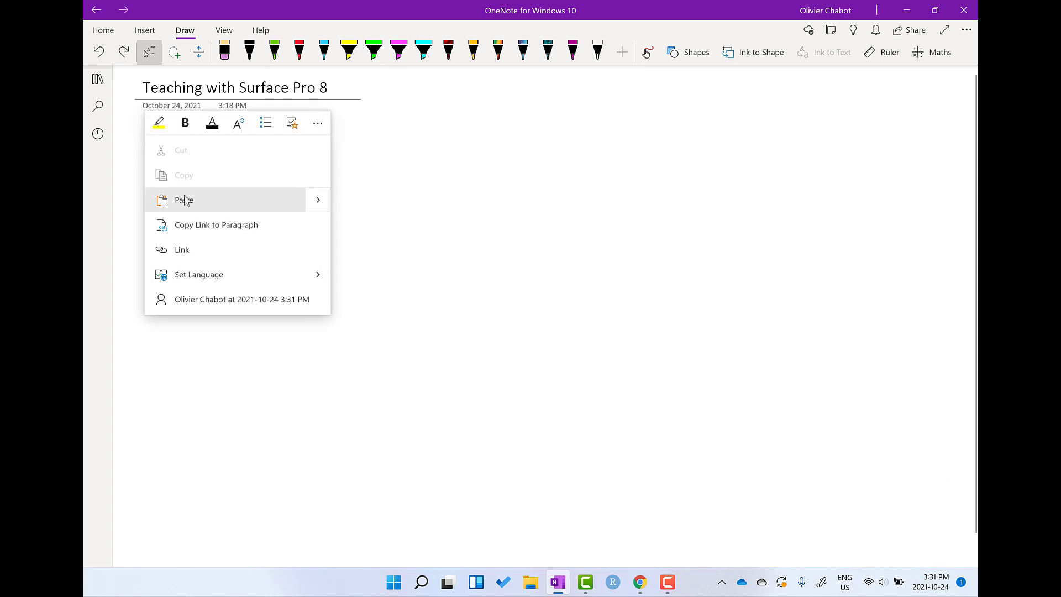
left_click(213, 204)
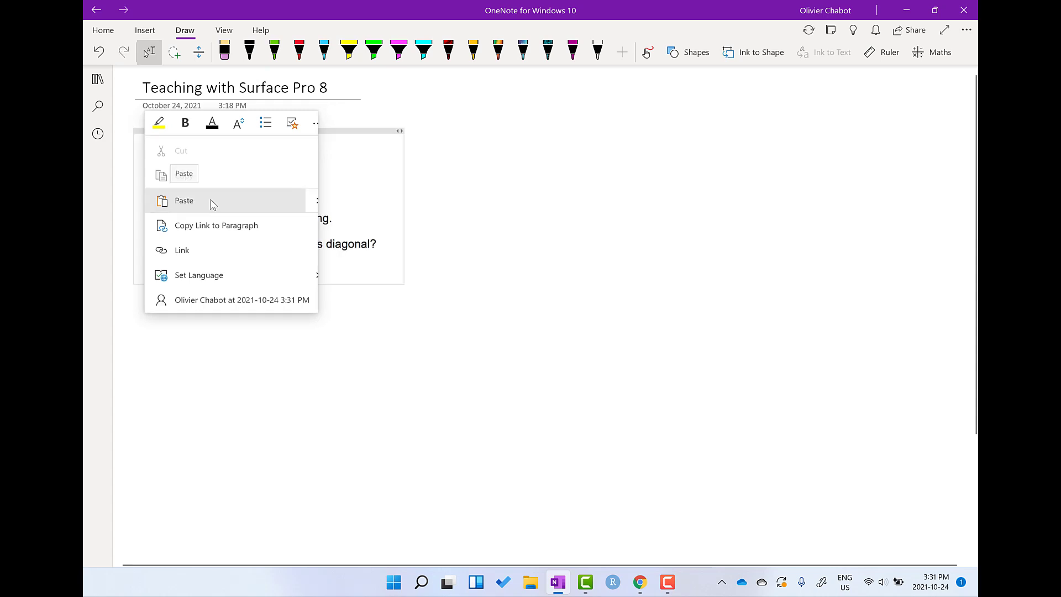
left_click(261, 208)
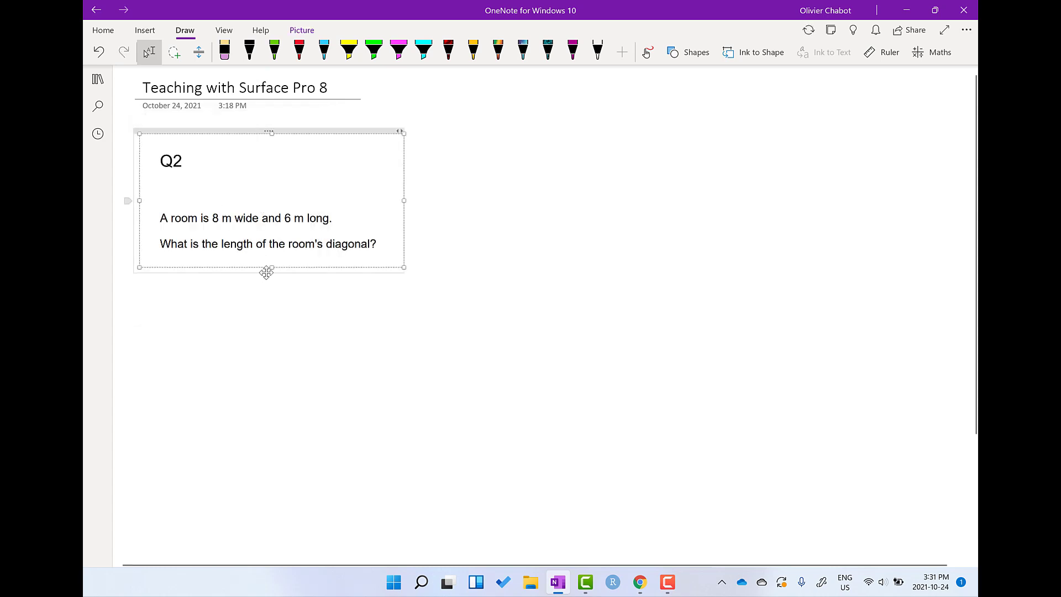
left_click_drag(207, 183, 236, 188)
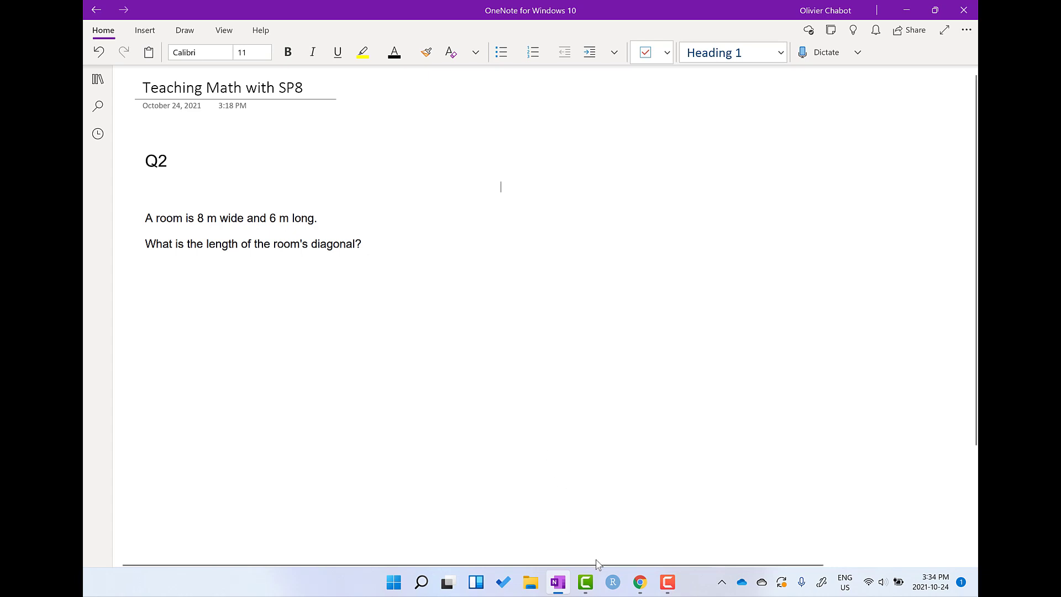
Snip the Q6 car-trip question from PDF page 14 to the clipboard
left_click(639, 585)
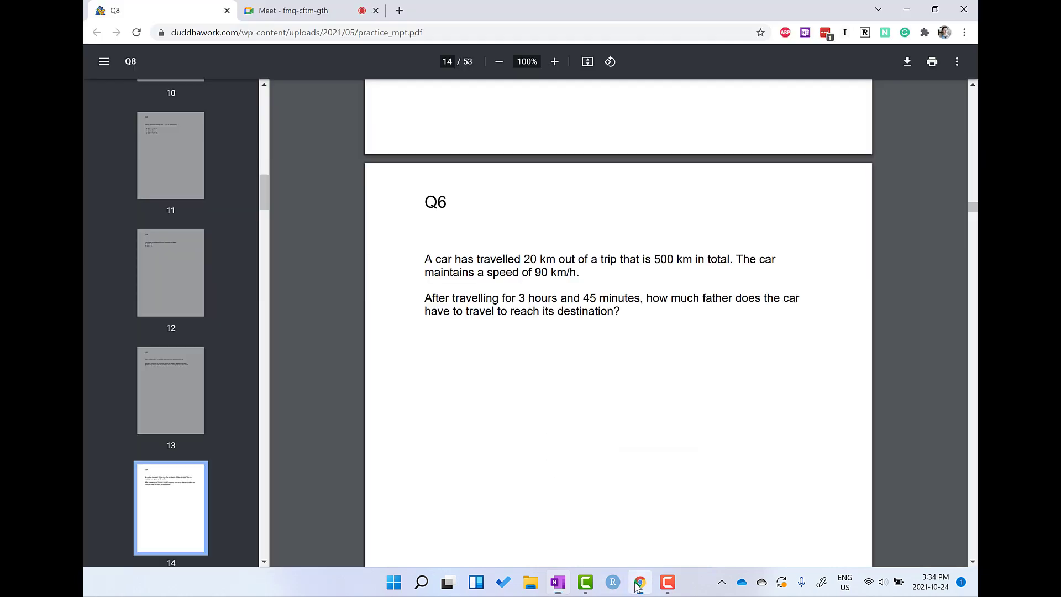
scroll(469, 361, "down", 1)
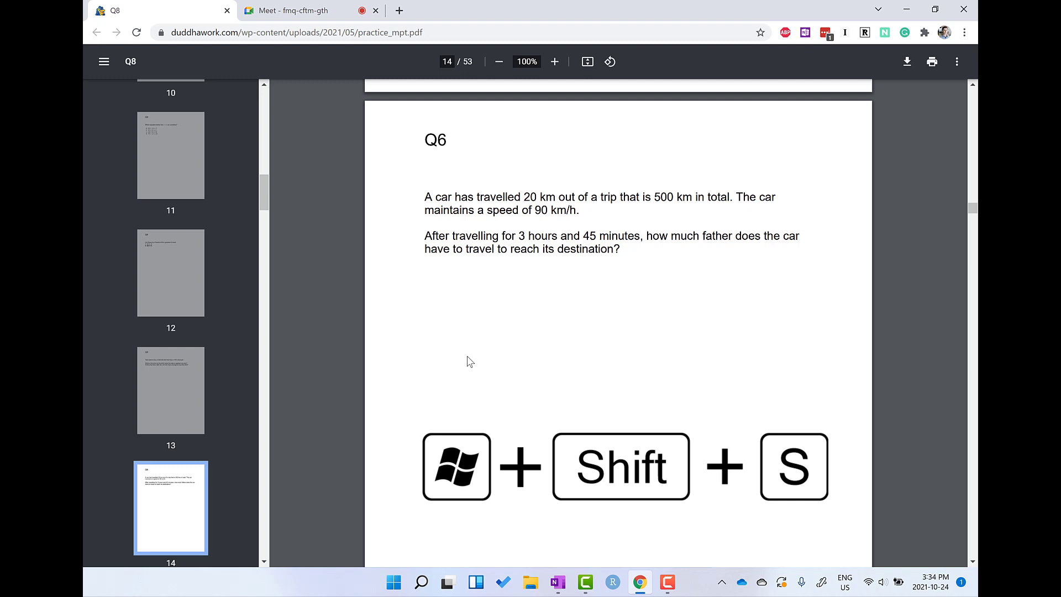
key("super+shift+s")
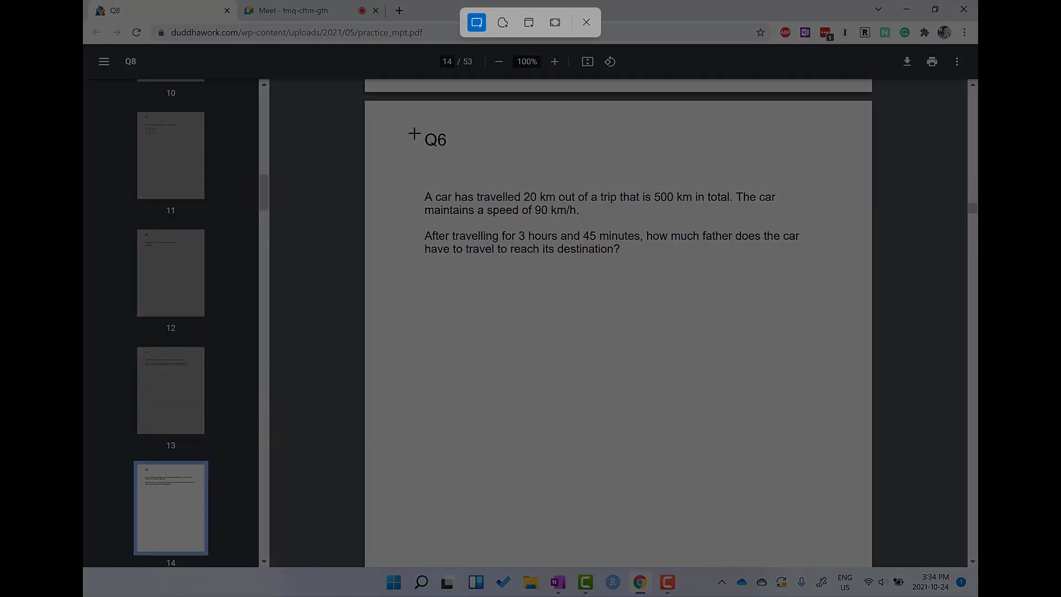
left_click_drag(414, 127, 826, 259)
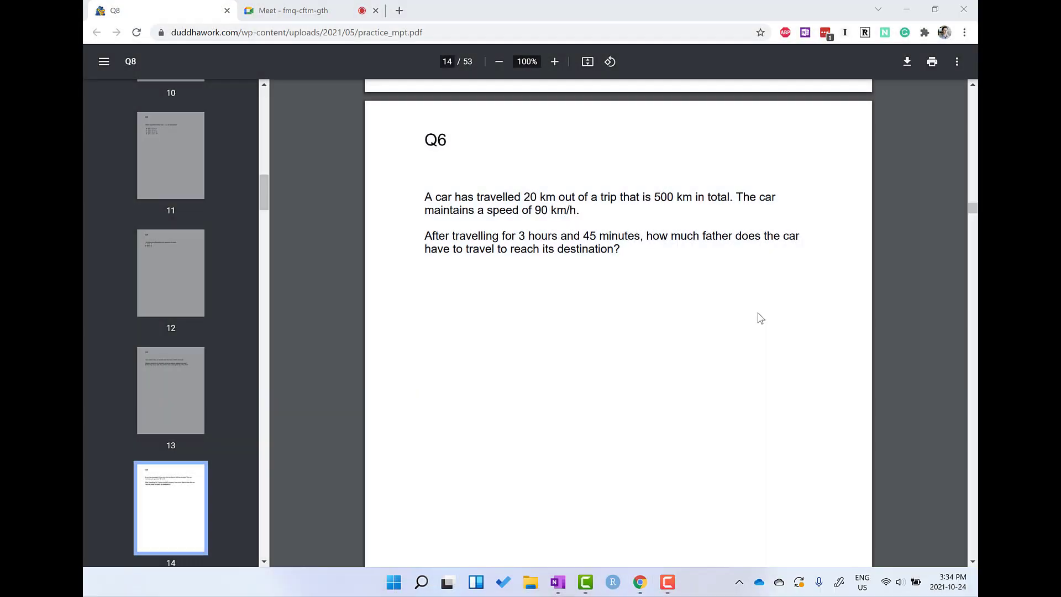
left_click(558, 585)
scroll(334, 396, "down", 2)
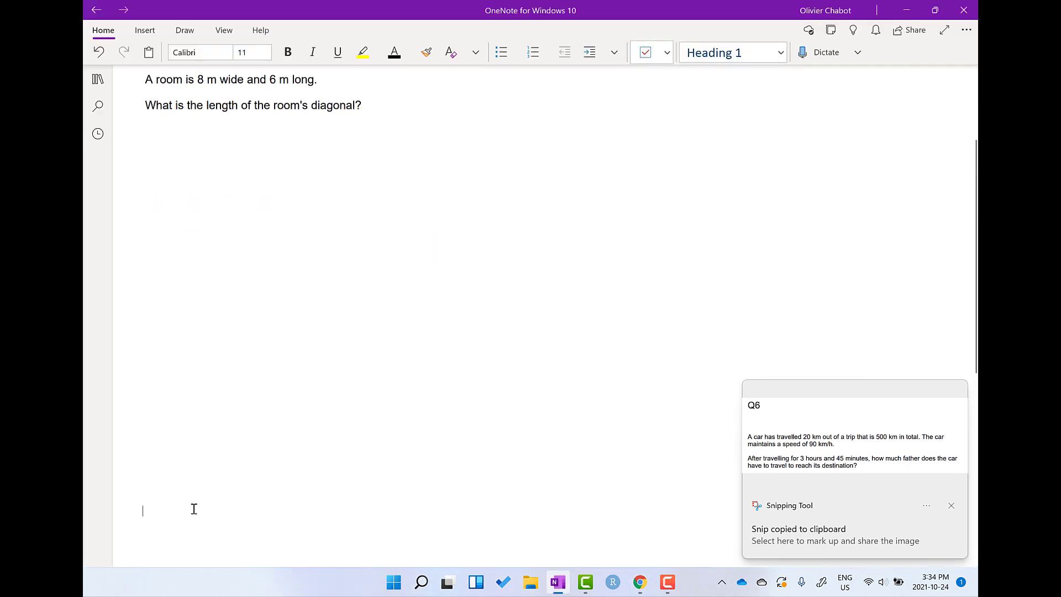
Paste the Q6 snip below Q2 and scroll to check its placement
key("ctrl+v")
scroll(254, 446, "up", 5)
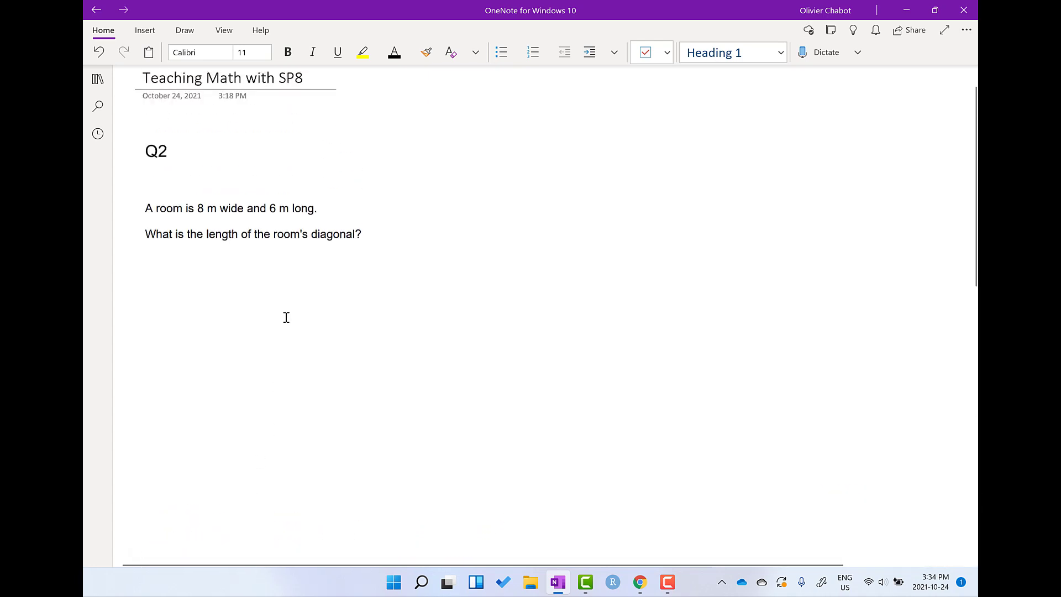
scroll(286, 317, "down", 10)
scroll(287, 315, "up", 3)
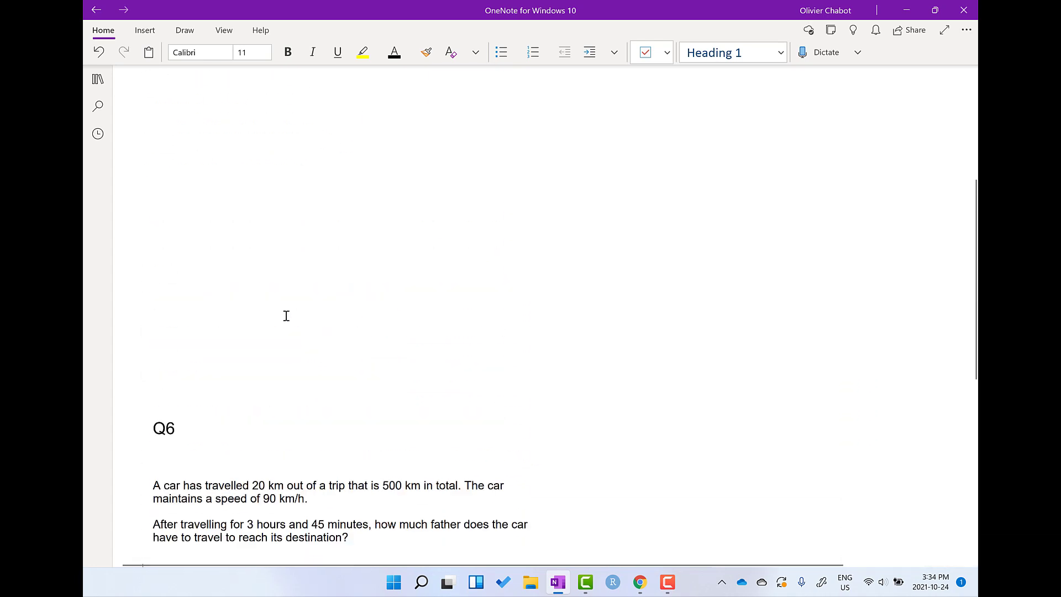
scroll(286, 315, "up", 7)
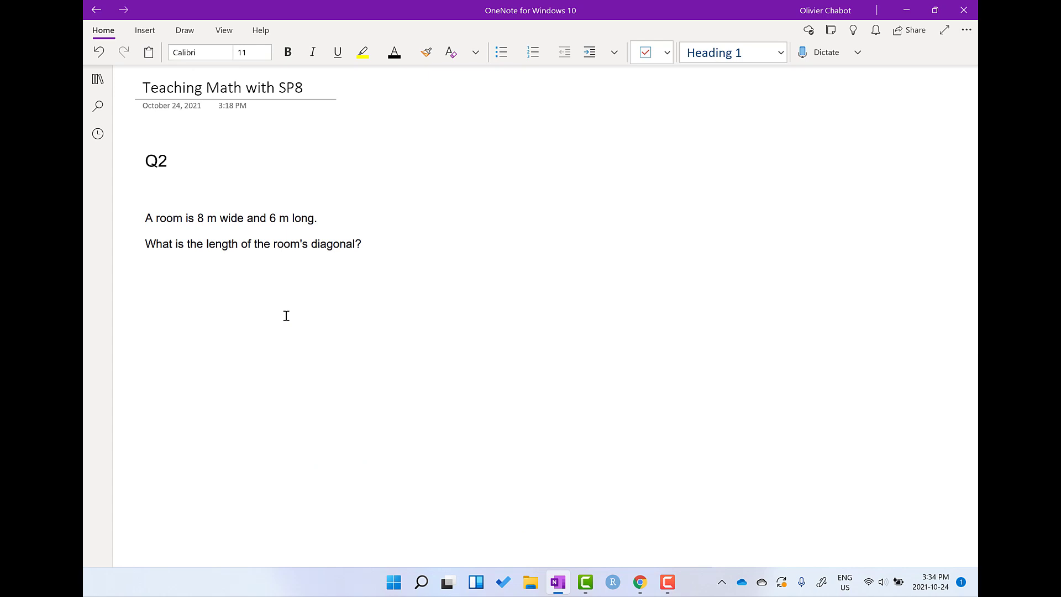
scroll(278, 313, "down", 3)
scroll(279, 315, "down", 2)
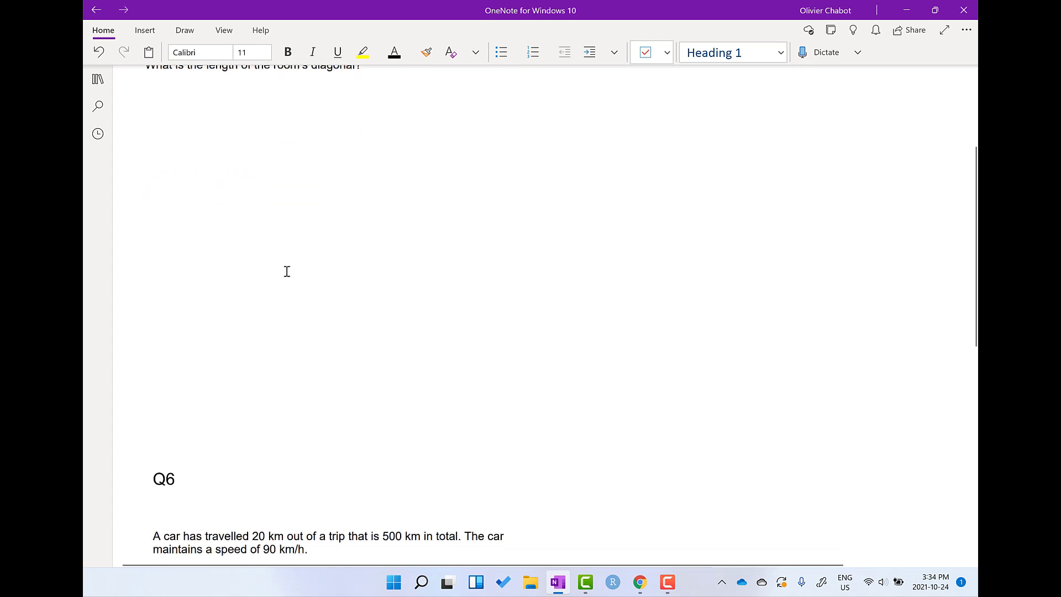
scroll(284, 266, "up", 5)
Insert extra blank space on the page below the Q2 question
left_click(146, 31)
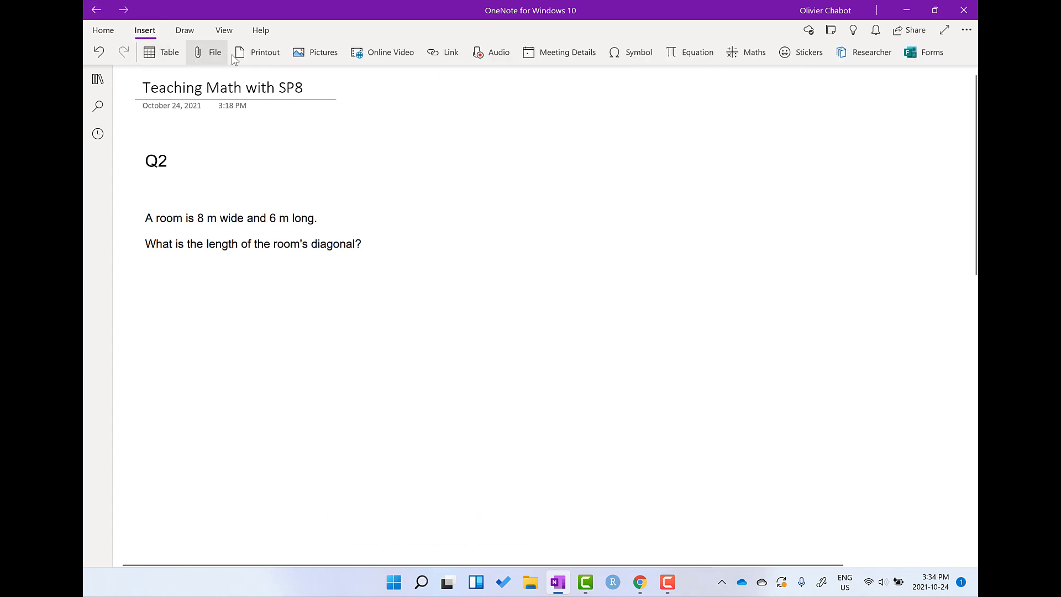
left_click(182, 31)
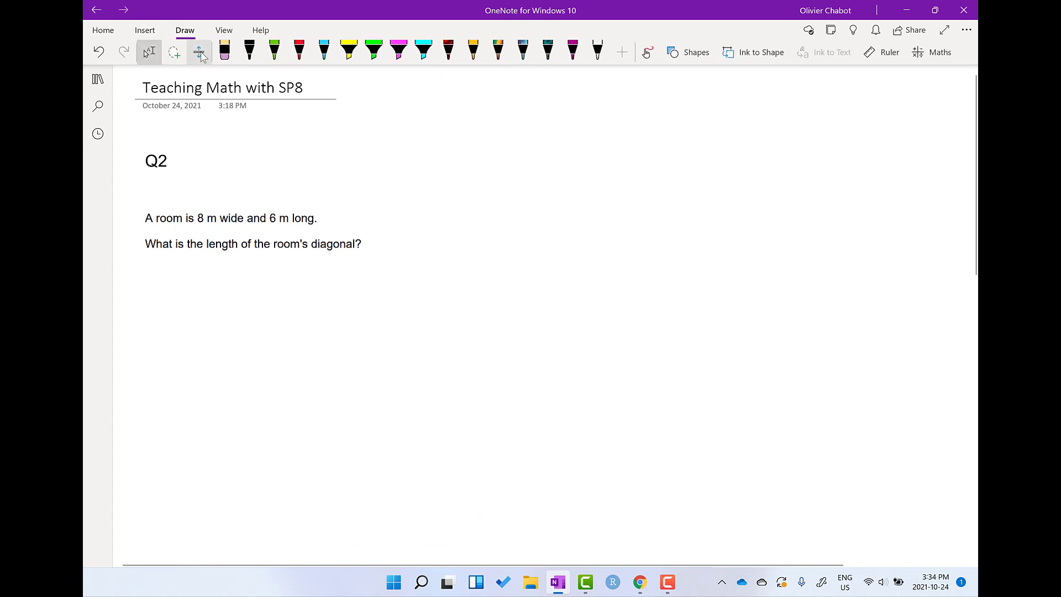
left_click(200, 53)
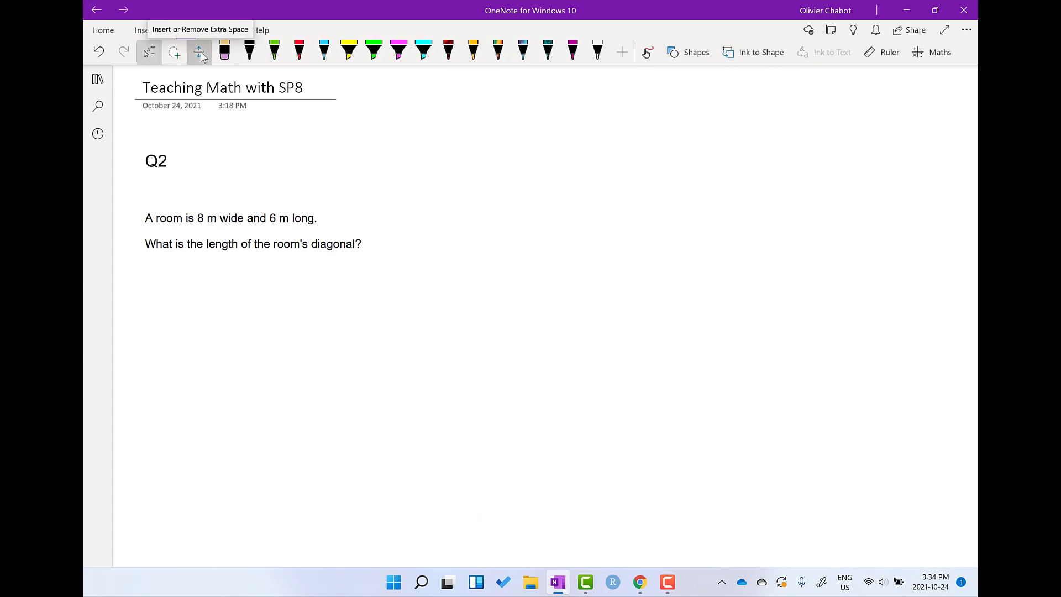
mouse_move(231, 505)
left_mouse_down()
mouse_move(237, 466)
mouse_move(233, 558)
mouse_move(242, 518)
left_mouse_up()
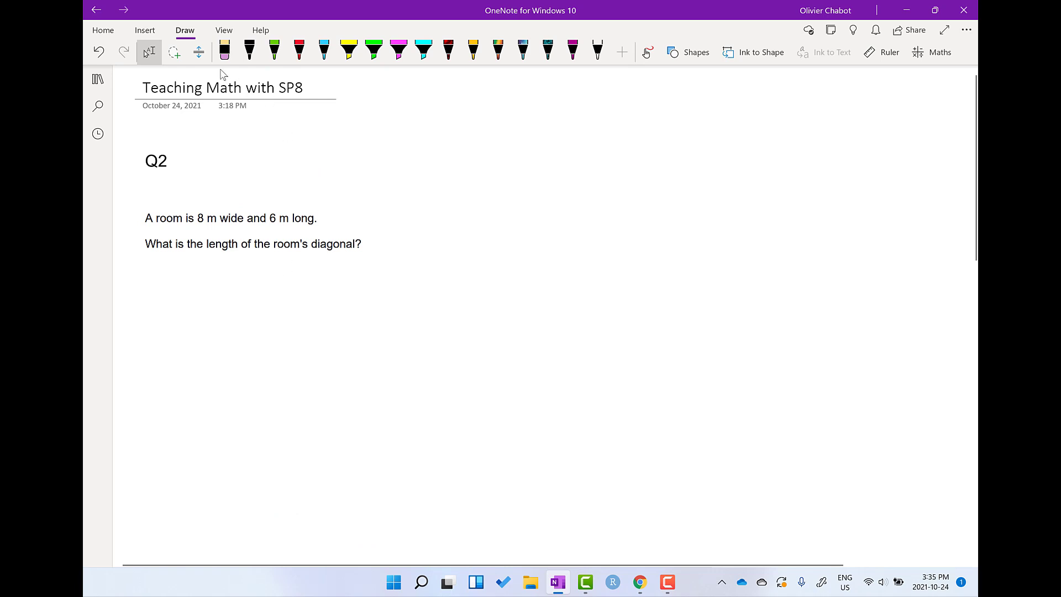
Zoom the page to 100%, try ruled lines, set Rule Lines back to None, and scroll to Q6
left_click(233, 31)
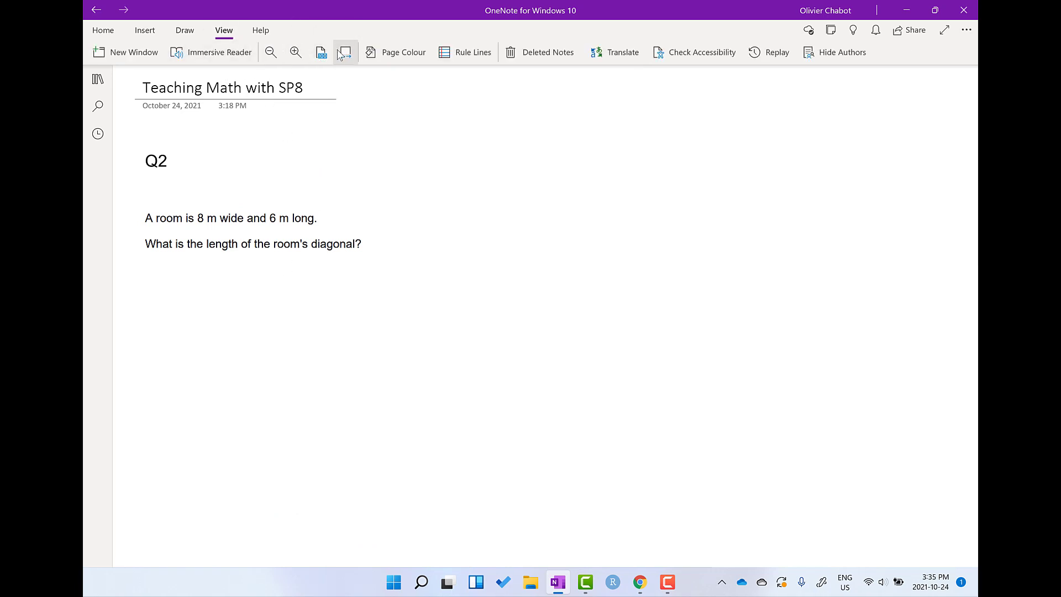
left_click(345, 53)
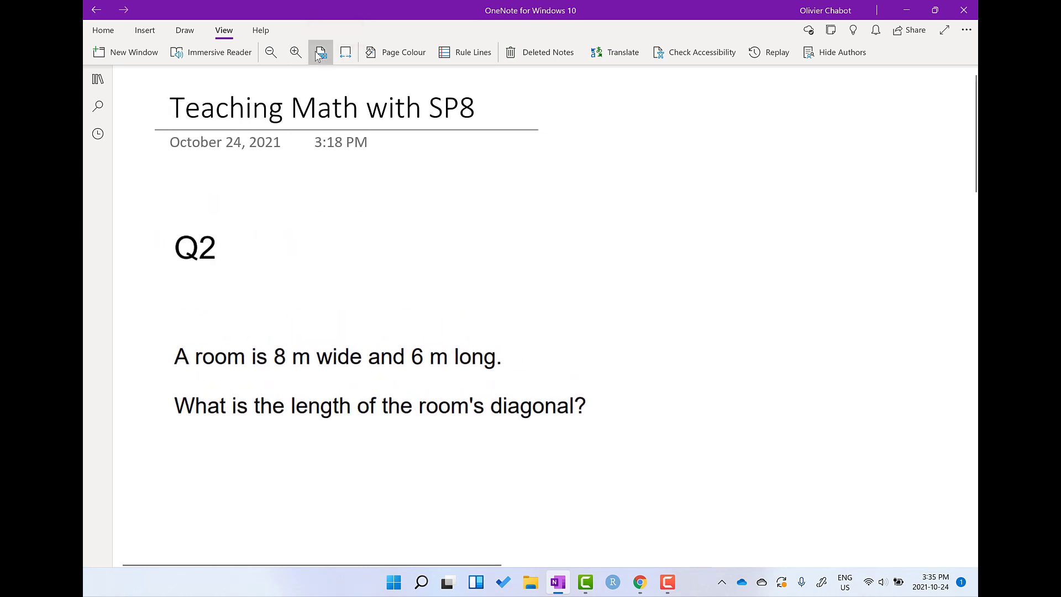
left_click(320, 61)
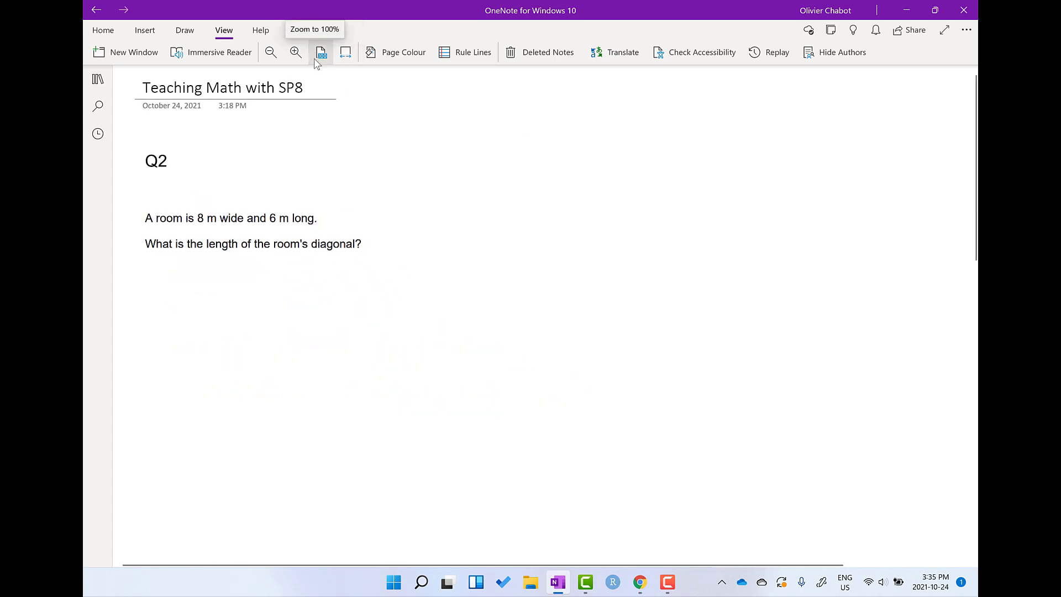
left_click(462, 55)
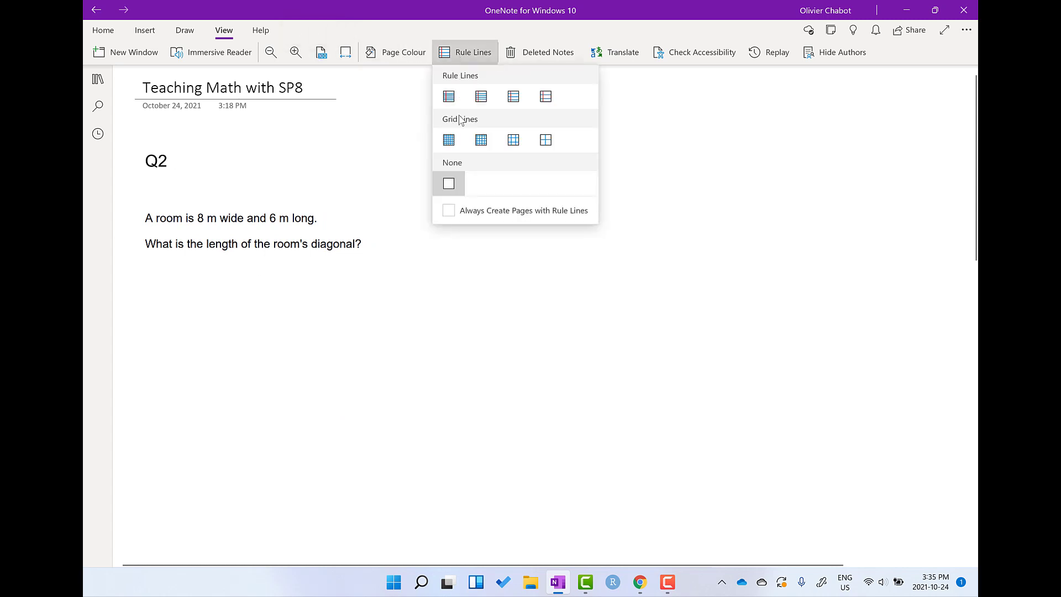
left_click(513, 98)
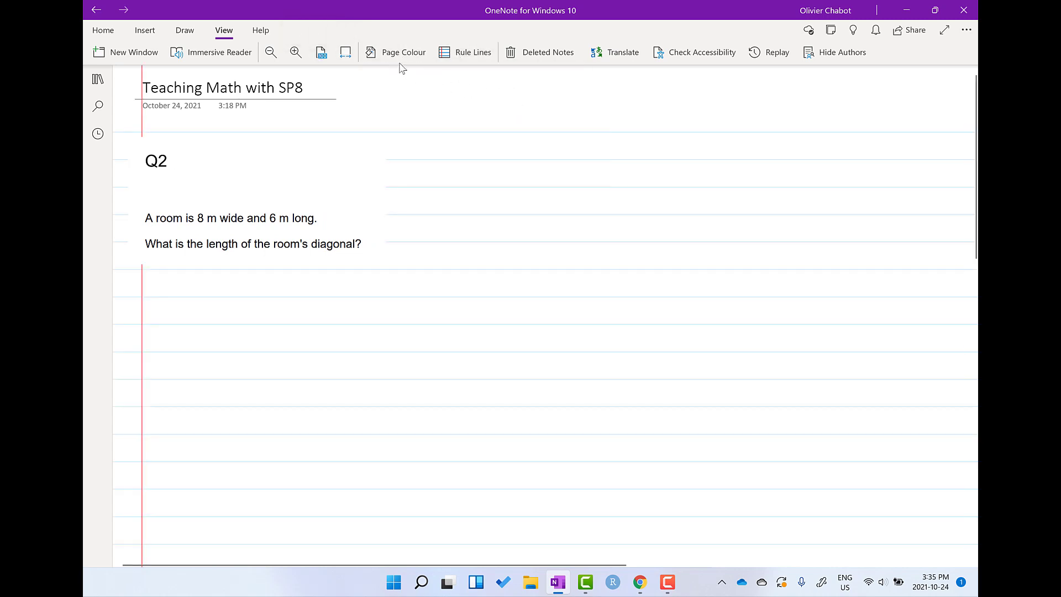
left_click(445, 55)
left_click(449, 183)
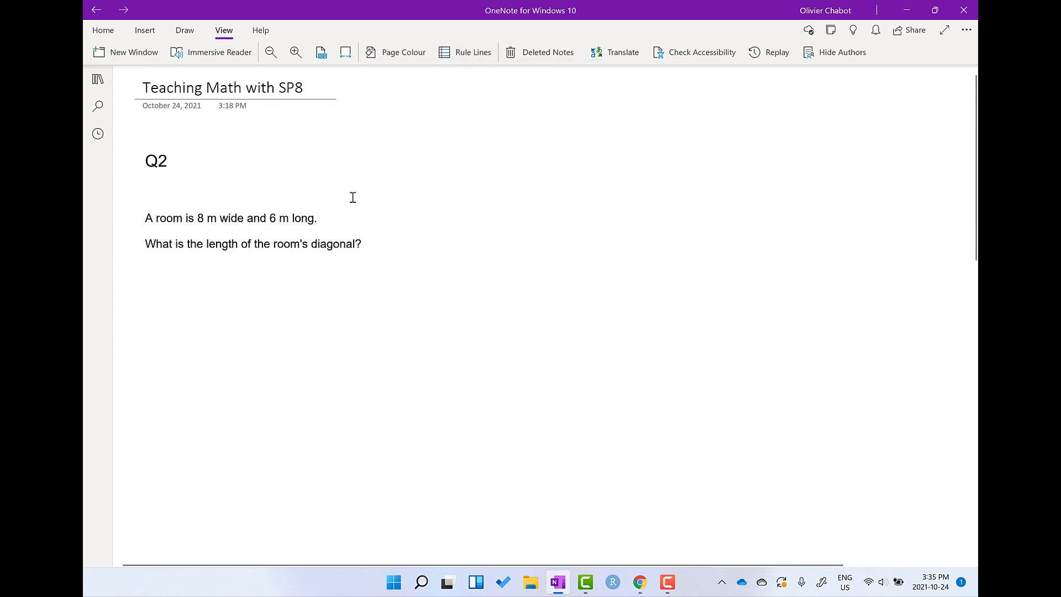
scroll(352, 197, "down", 10)
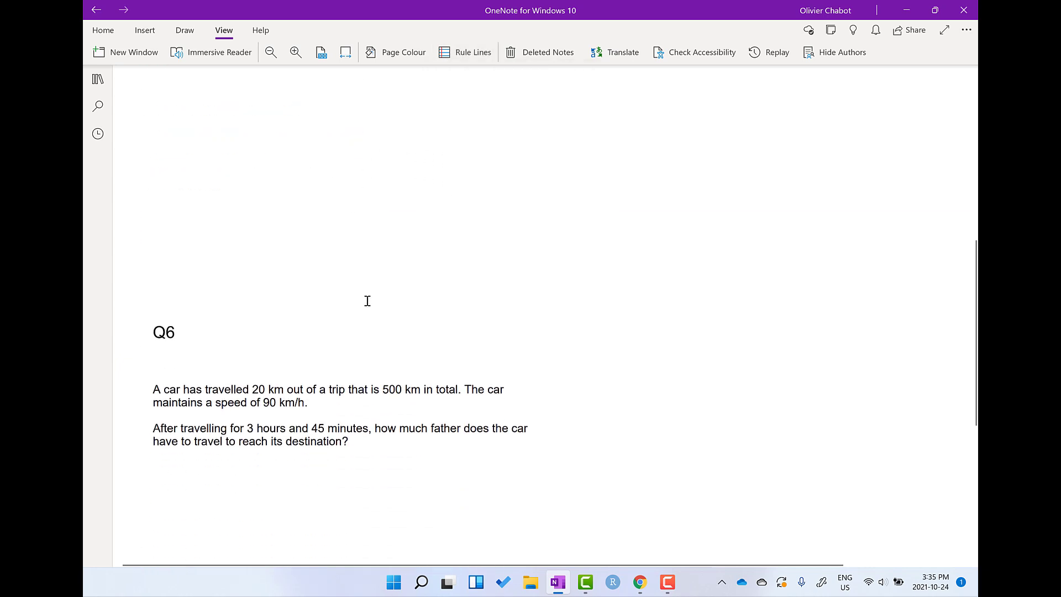
scroll(361, 363, "down", 3)
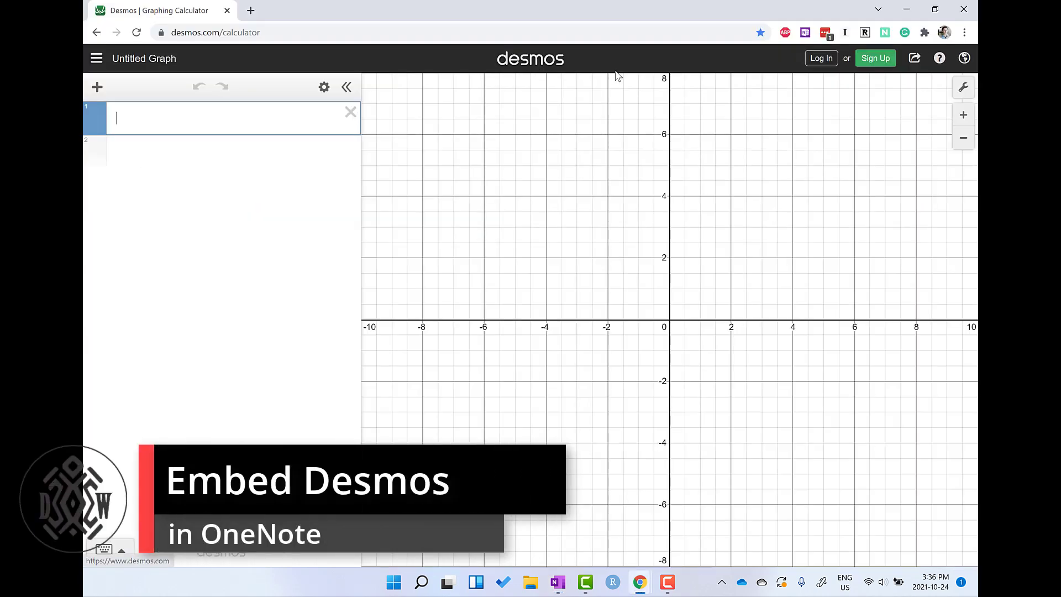
Snap Chrome to the left two-thirds and the other browser window to the right
mouse_move(946, 15)
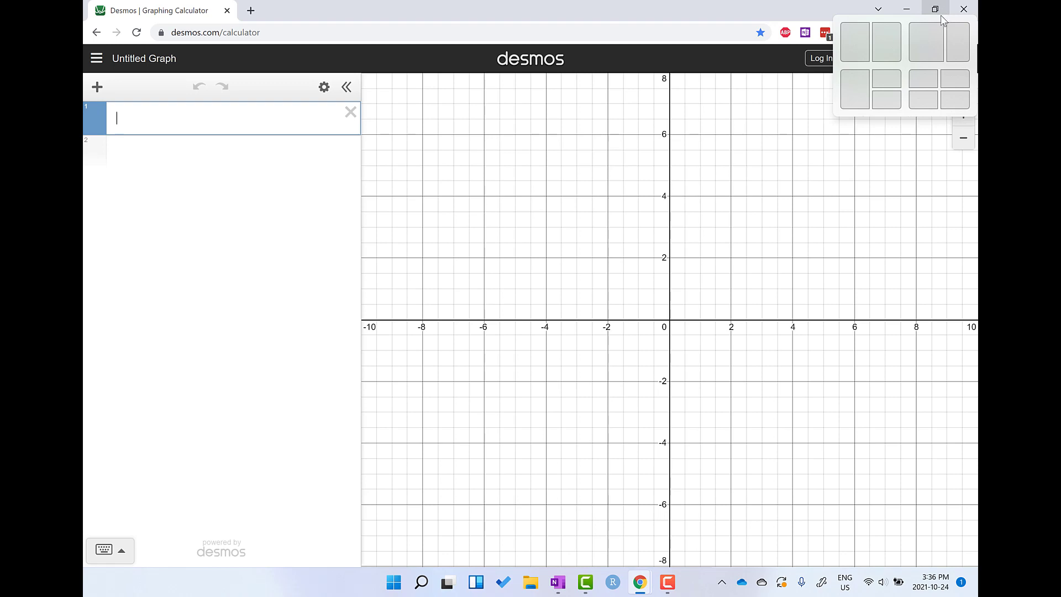
left_click(917, 41)
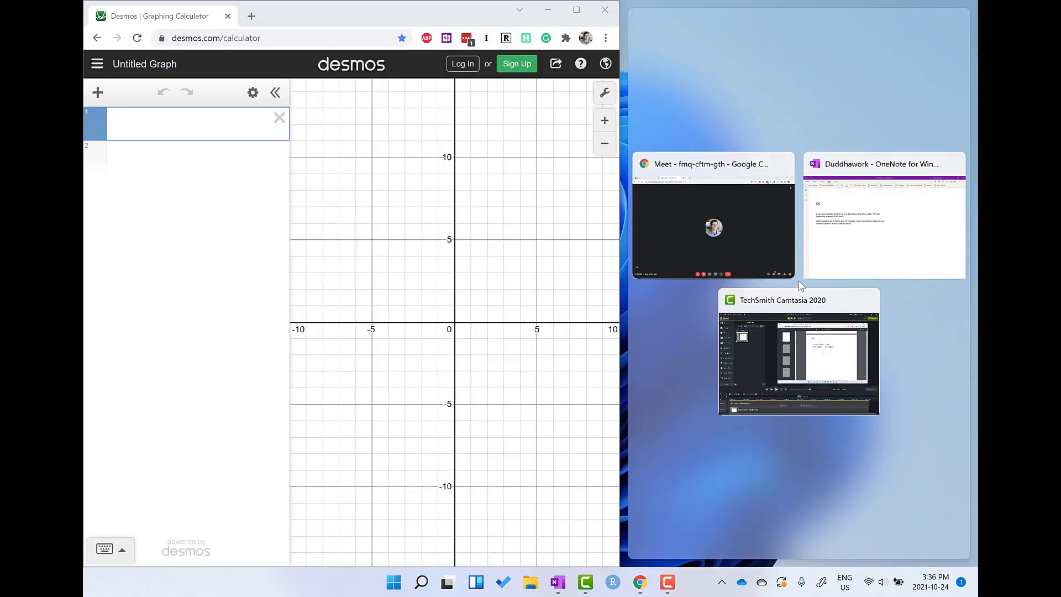
left_click(758, 233)
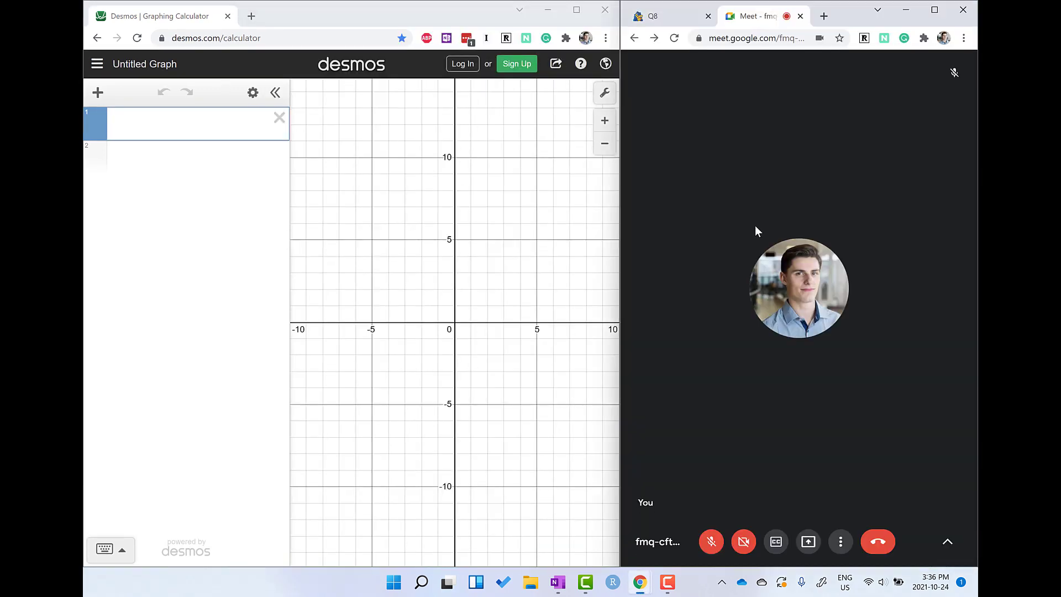
Show the Q8 PDF without thumbnails, zoomed out so the full Q6 question fits
left_click(659, 21)
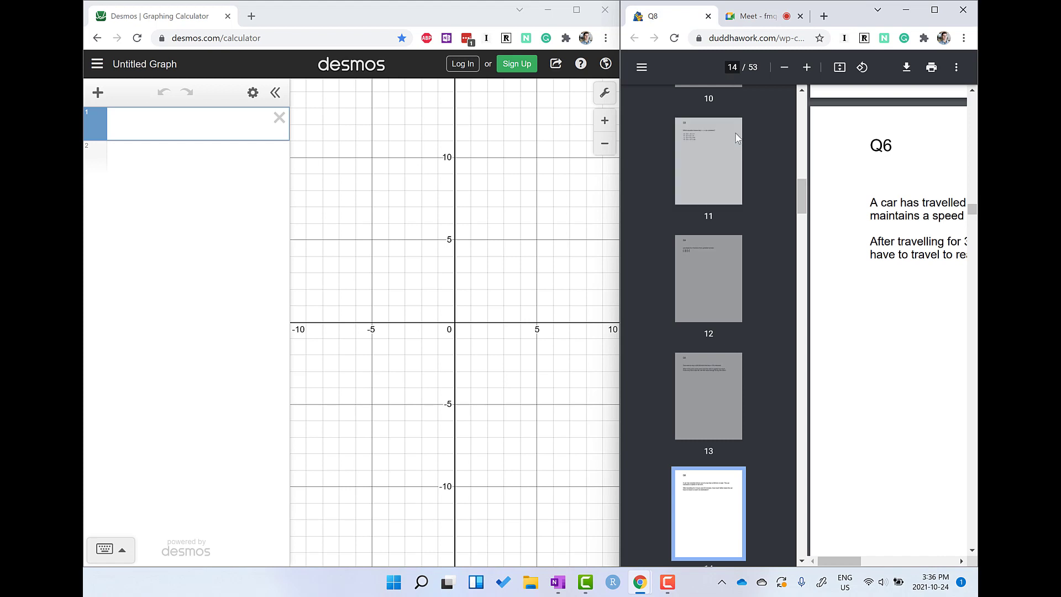
left_click(641, 76)
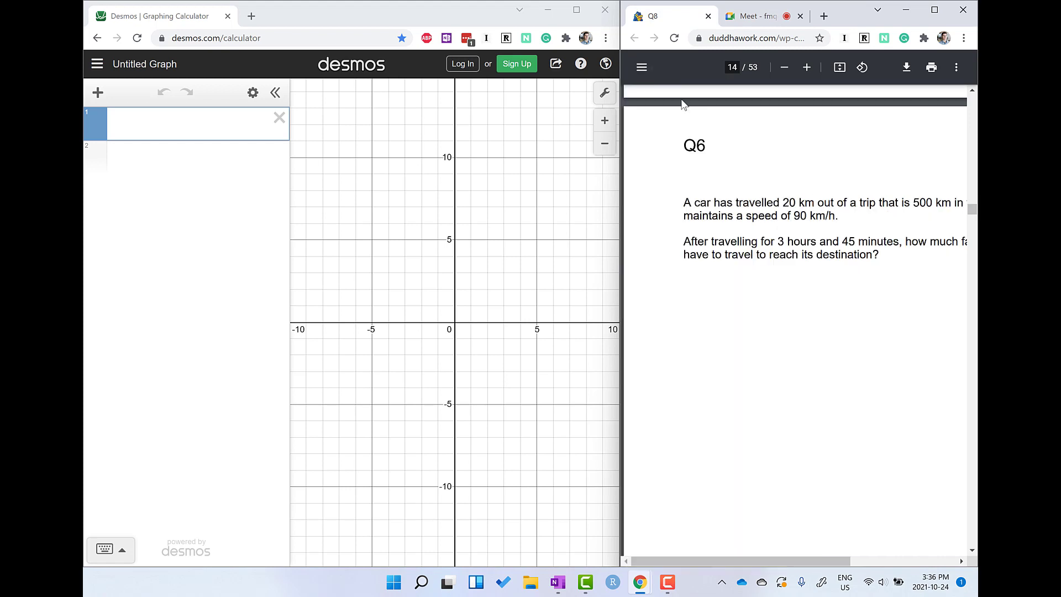
left_click_drag(775, 565, 748, 564)
left_click(785, 68)
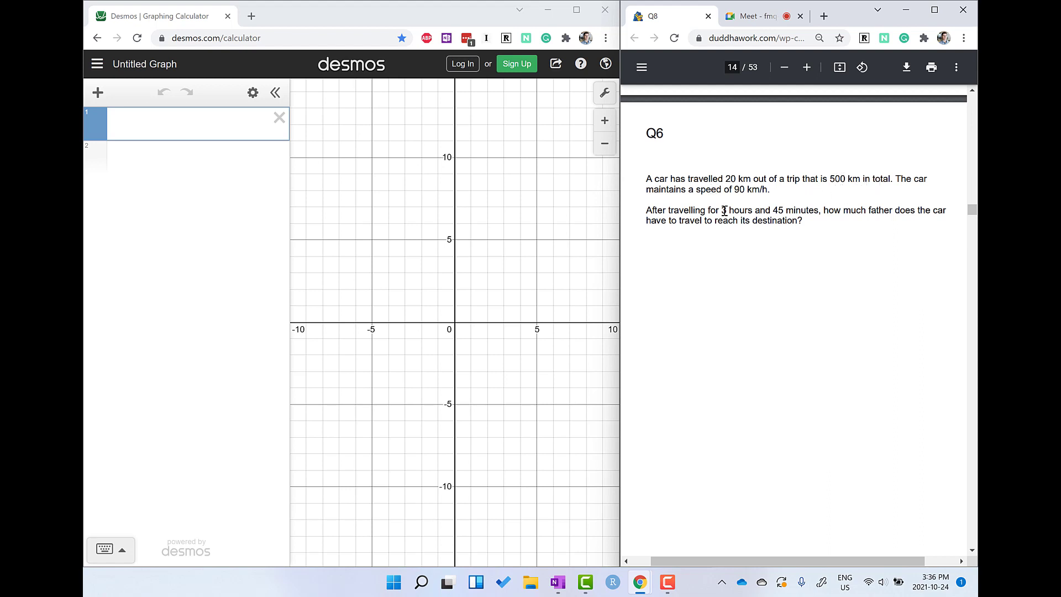
left_click(148, 122)
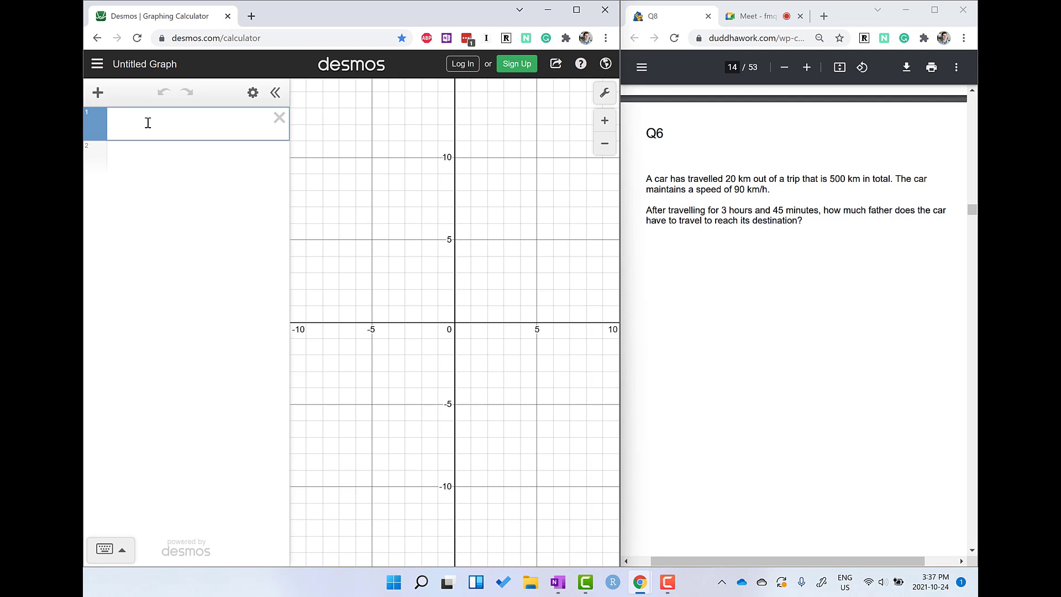
Enter p(t)=20+90t in the first expression row and zoom out to see the line
type("P(t")
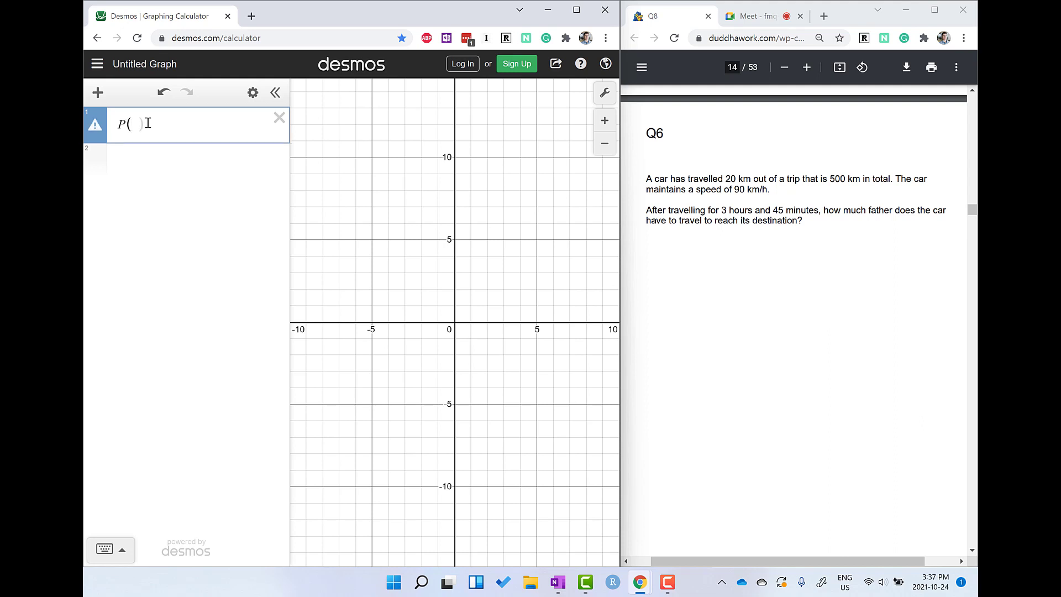
key("BackSpace")
key("BackSpace")
key("BackSpace")
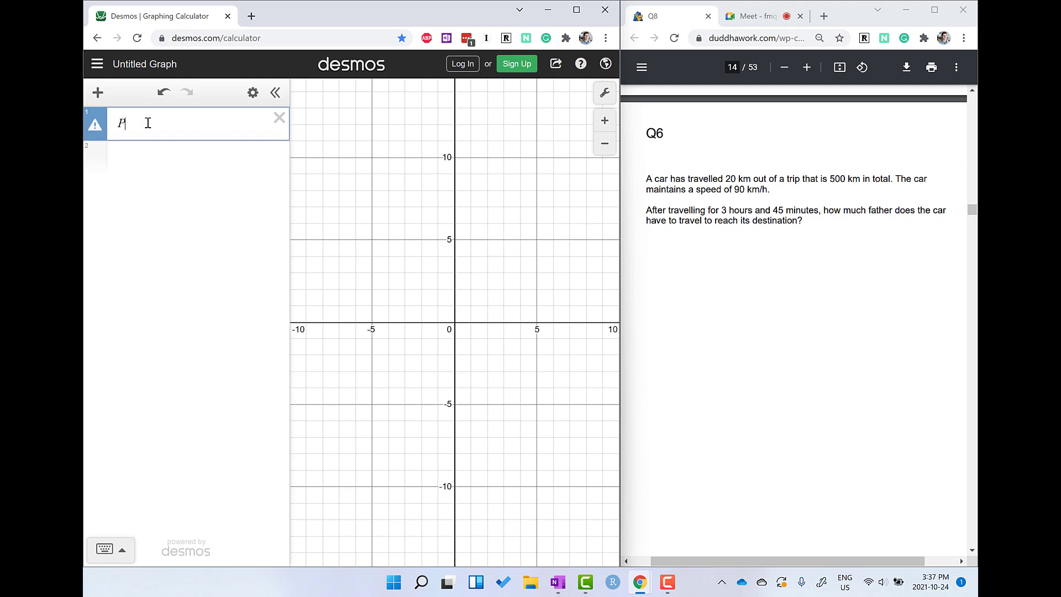
type("p(t)")
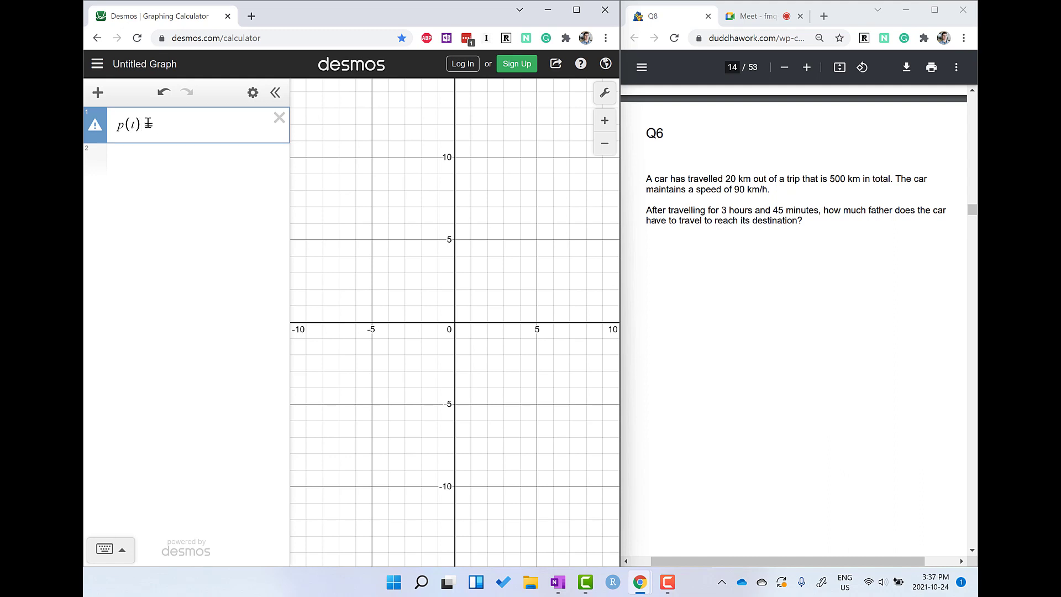
type("=20")
type("+ 90t")
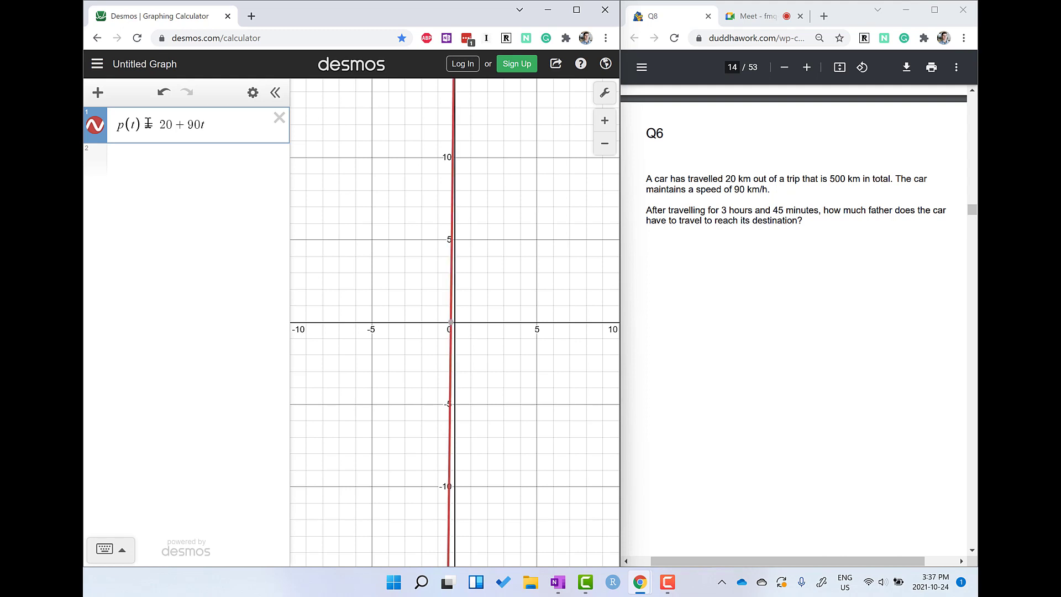
scroll(418, 223, "down", 3)
left_click_drag(437, 93, 417, 223)
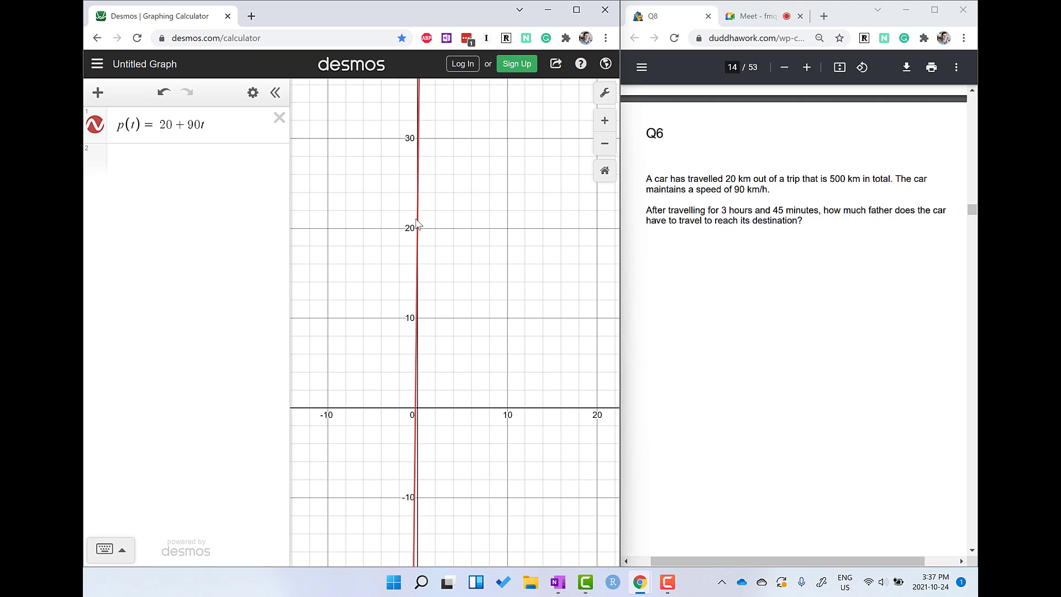
Set the graph's y-axis maximum to 550
left_click(605, 92)
left_click(487, 317)
type("550")
left_click(478, 397)
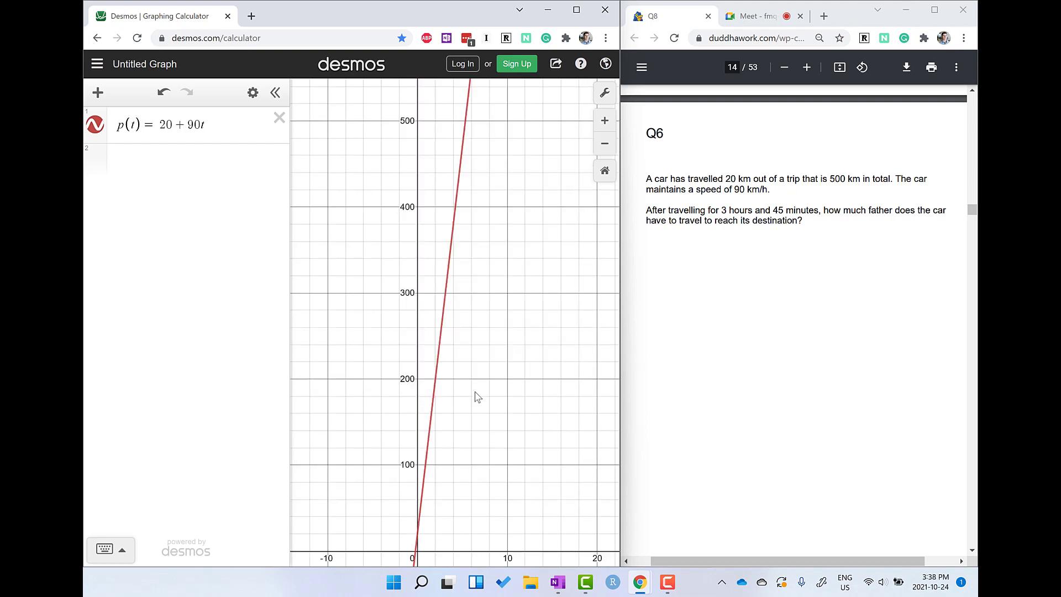
left_click(466, 124)
Add a dashed red y=500 line
left_click(221, 126)
key("Return")
type("y=500")
left_click(96, 160)
left_click(212, 182)
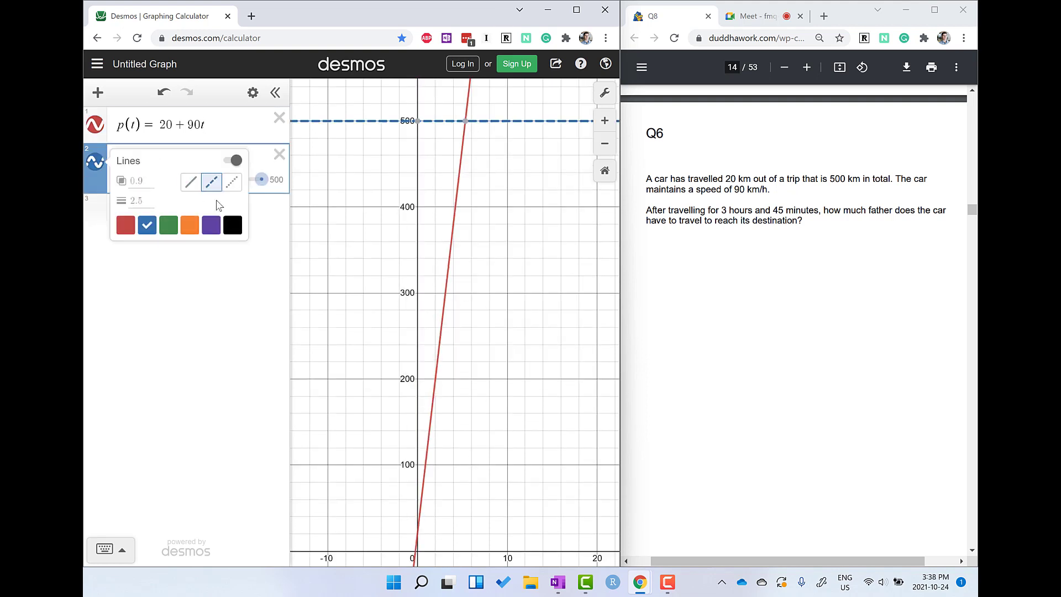
left_click(232, 224)
left_click(126, 224)
Hide the grid and set the x-axis range from -0.5 to 6
left_click(604, 93)
left_click(422, 185)
left_click(486, 256)
type("6")
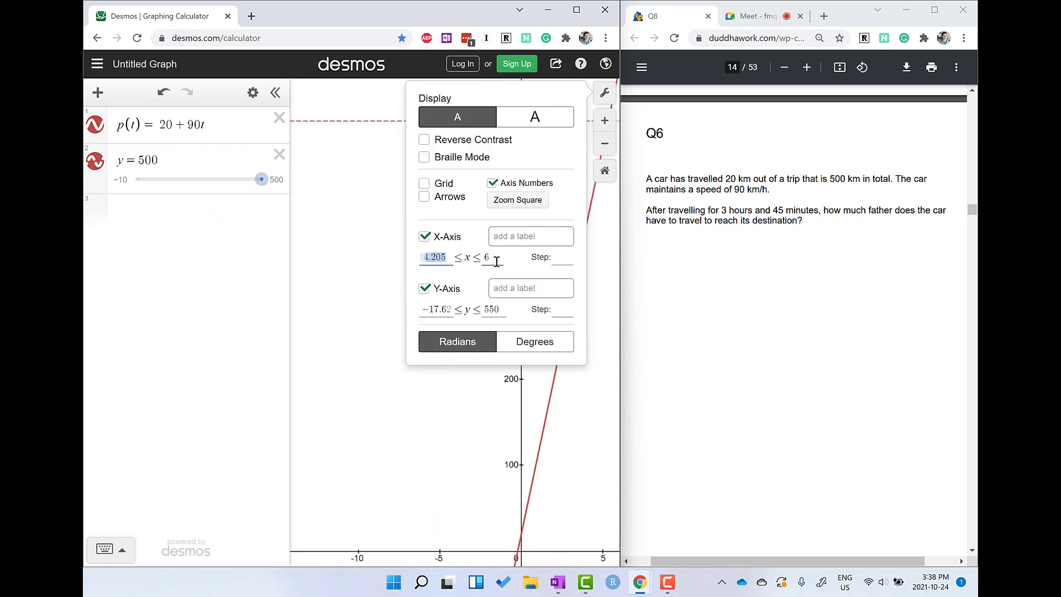
left_click(434, 255)
type("-0.5")
Restrict p(t) to t ≥ 0 with a {t>=0} condition
left_click(227, 126)
type("{t>=0")
key("BackSpace")
key("BackSpace")
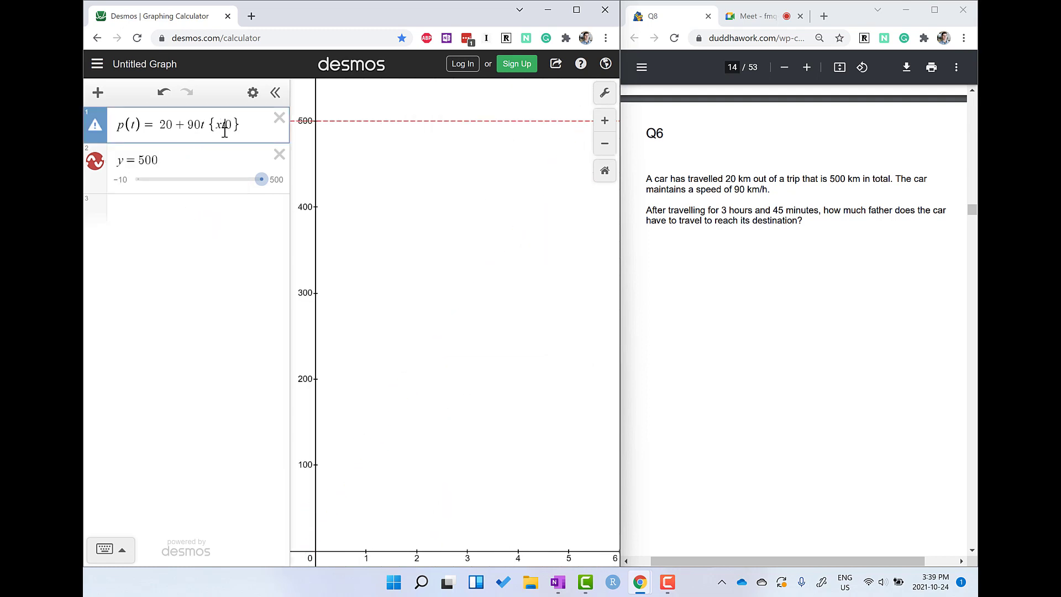
type("0")
Label the y-axis 'Distance (km)'
left_click(605, 93)
left_click(525, 288)
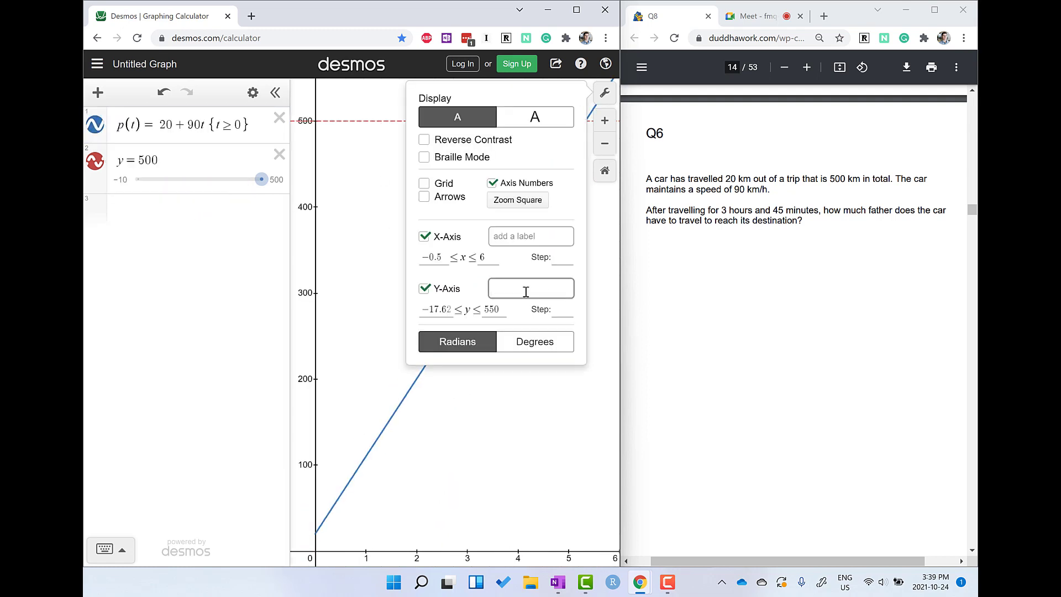
type("Distance (km)")
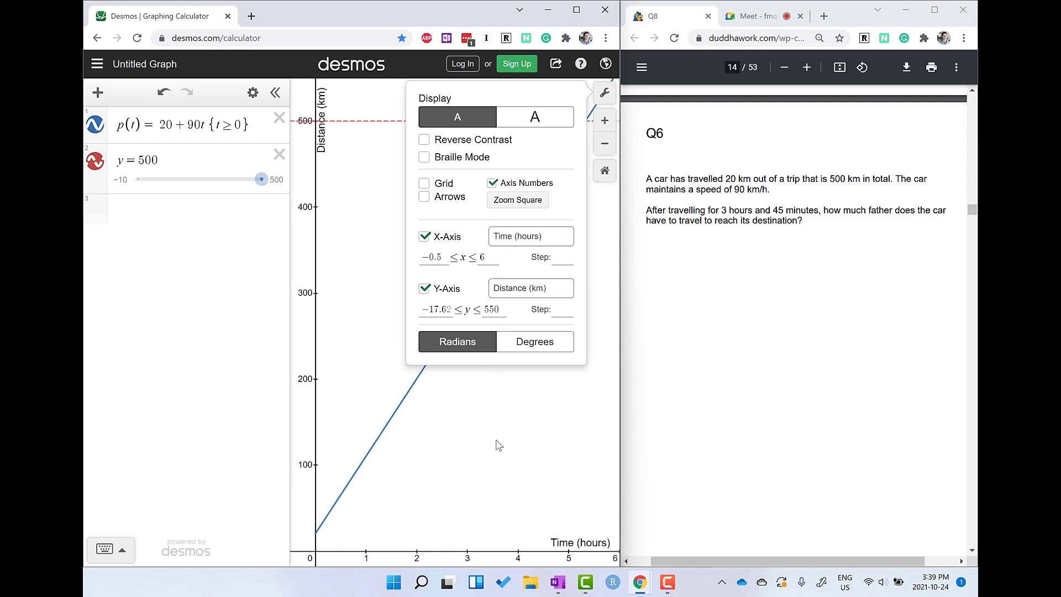
Add the point (t_0, p(t_0)) with a t_0 slider
left_click(221, 210)
type("(t_0,p(t_0")
left_click(166, 240)
Define p_0=p(t_0), make the point (t_0, p_0), and label it '${p_0} km after ${t_0} hours'
left_click(96, 214)
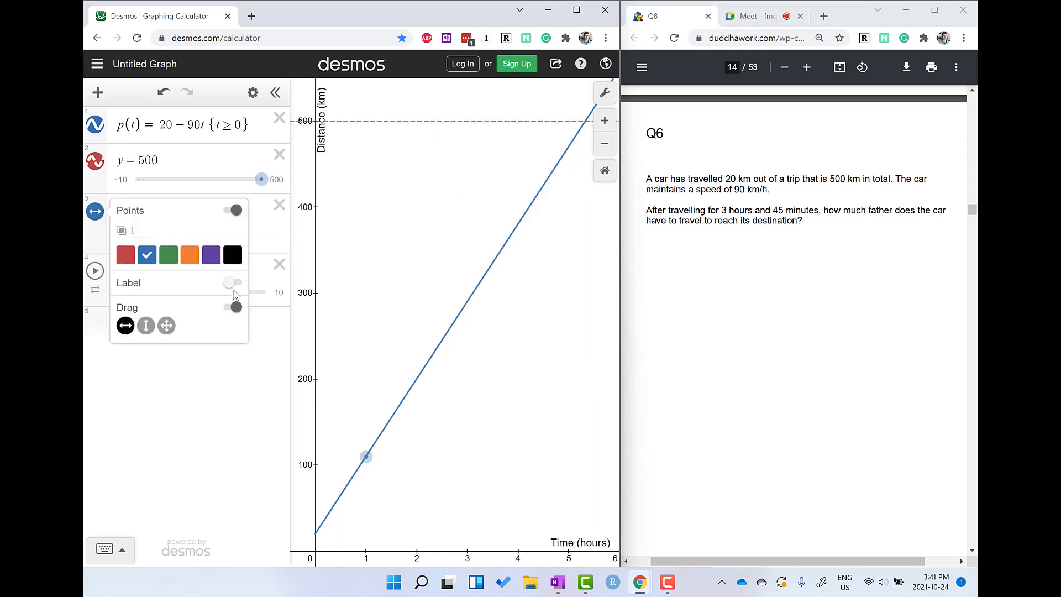
left_click(236, 281)
key("Return")
type("p_0=p(t_0)")
left_click_drag(154, 317, 155, 257)
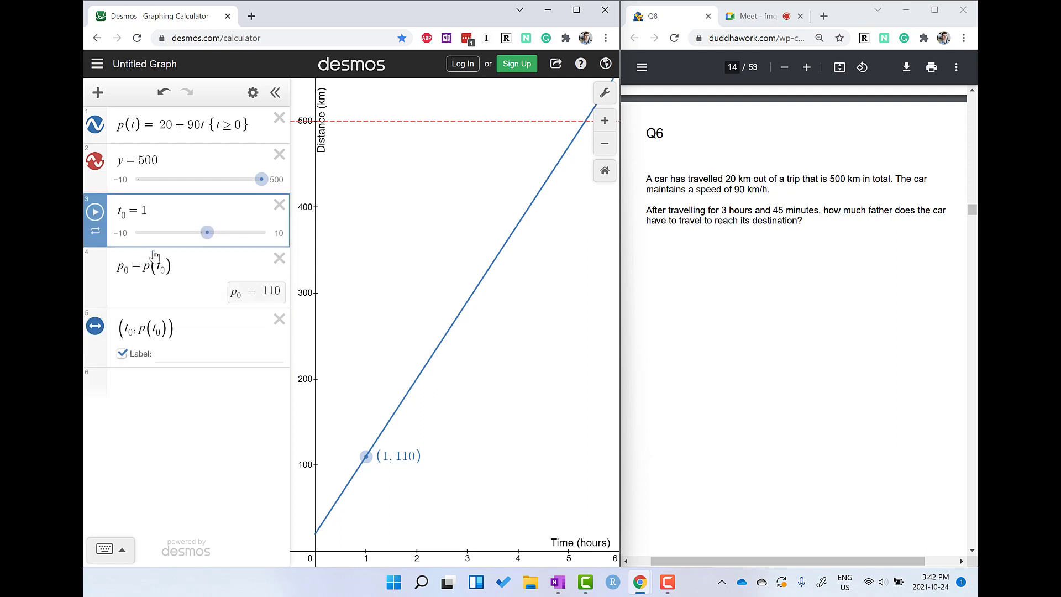
left_click(168, 327)
key("shift+Left")
key("shift+Left")
type("p_0")
left_click(169, 352)
type("${p_0} km")
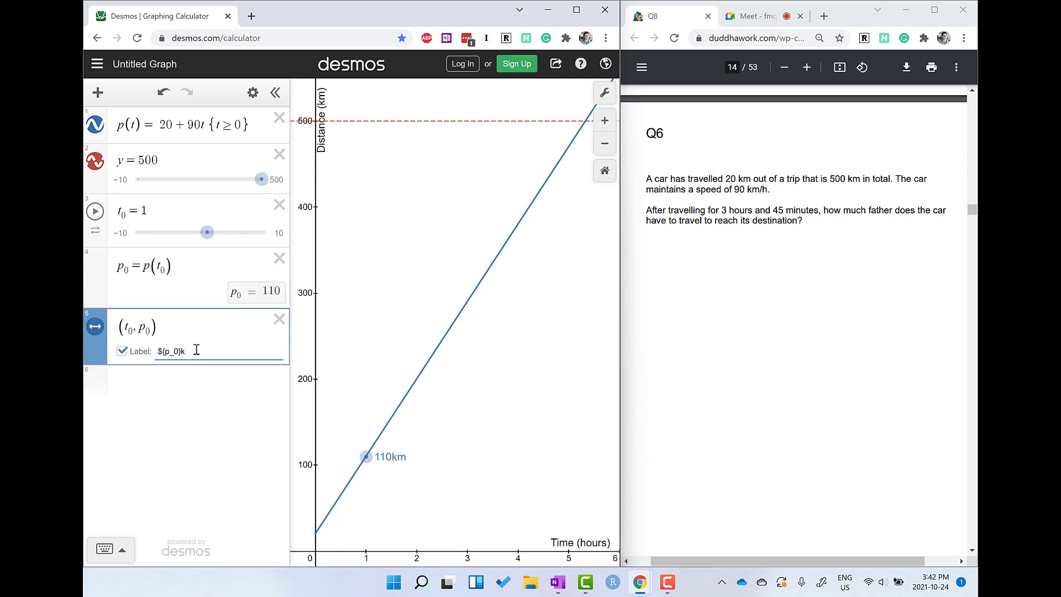
type(" after ${t_0} hours")
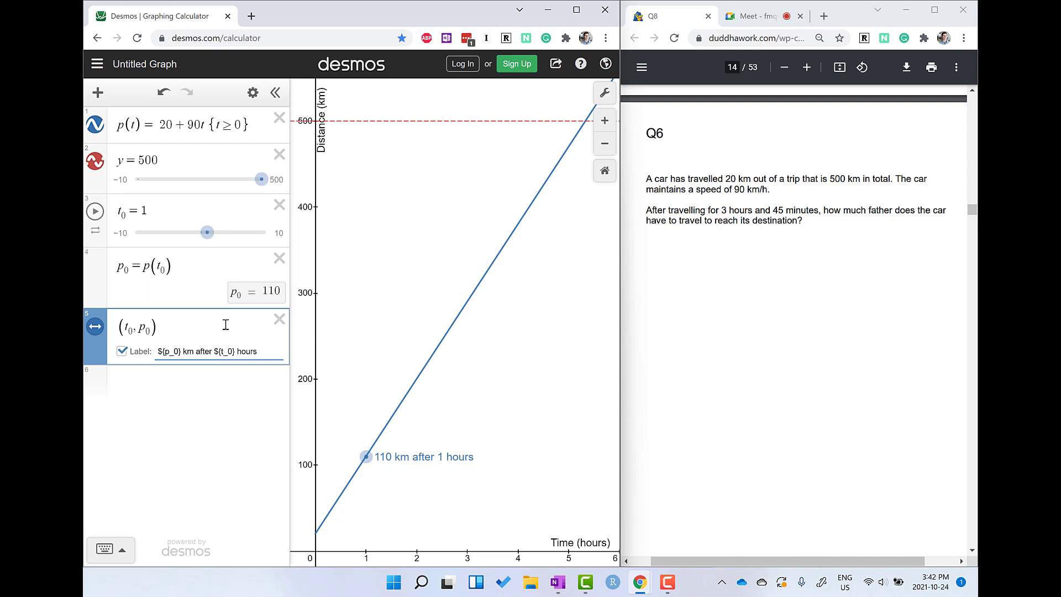
Limit the t_0 slider to 0–6 with step 0.25 and test the point along the line
key("BackSpace")
left_click(120, 232)
type("0")
key("Tab")
type("6")
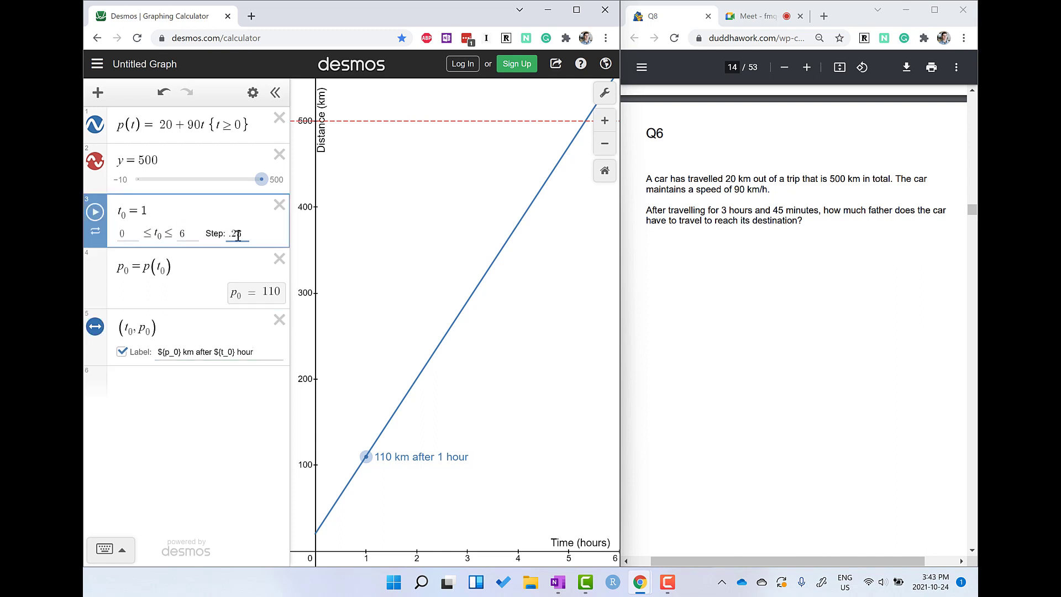
key("Tab")
type("0.25")
left_click(118, 235)
mouse_move(118, 234)
left_mouse_down()
mouse_move(221, 233)
mouse_move(128, 233)
left_mouse_up()
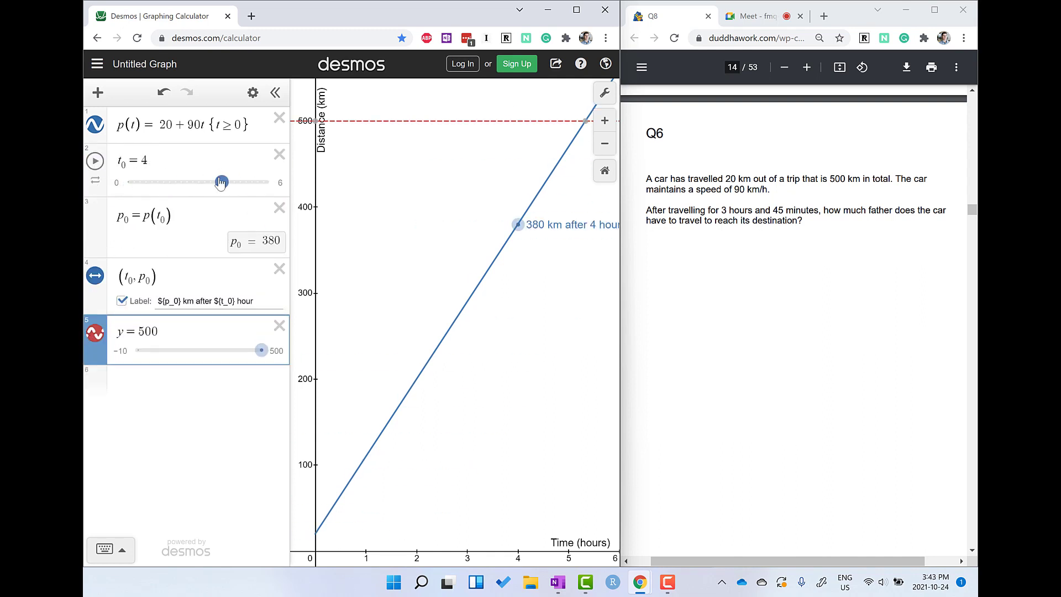
left_click_drag(221, 182, 127, 182)
left_click(605, 92)
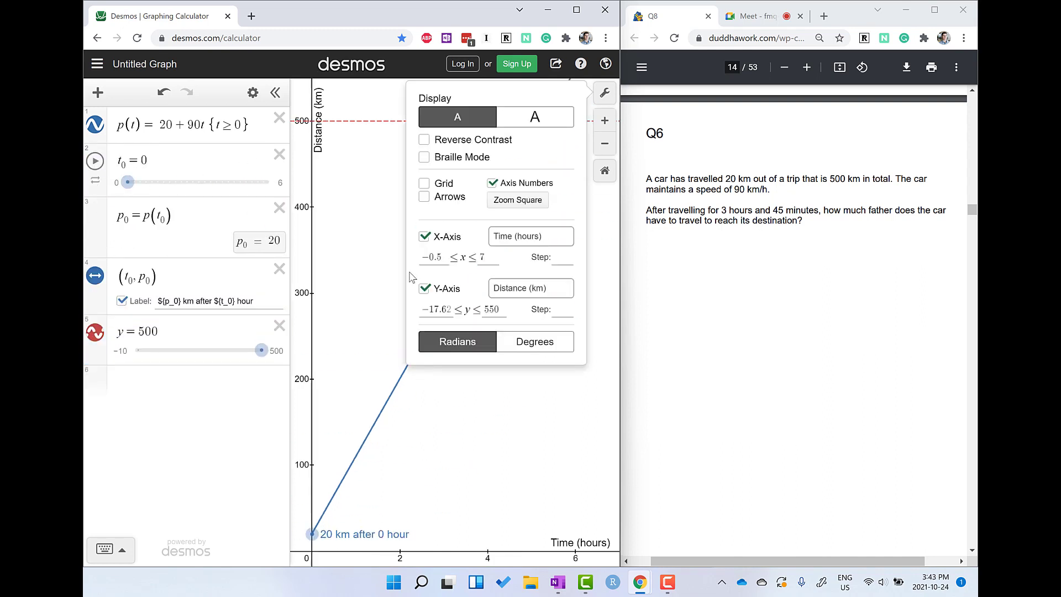
left_click(387, 176)
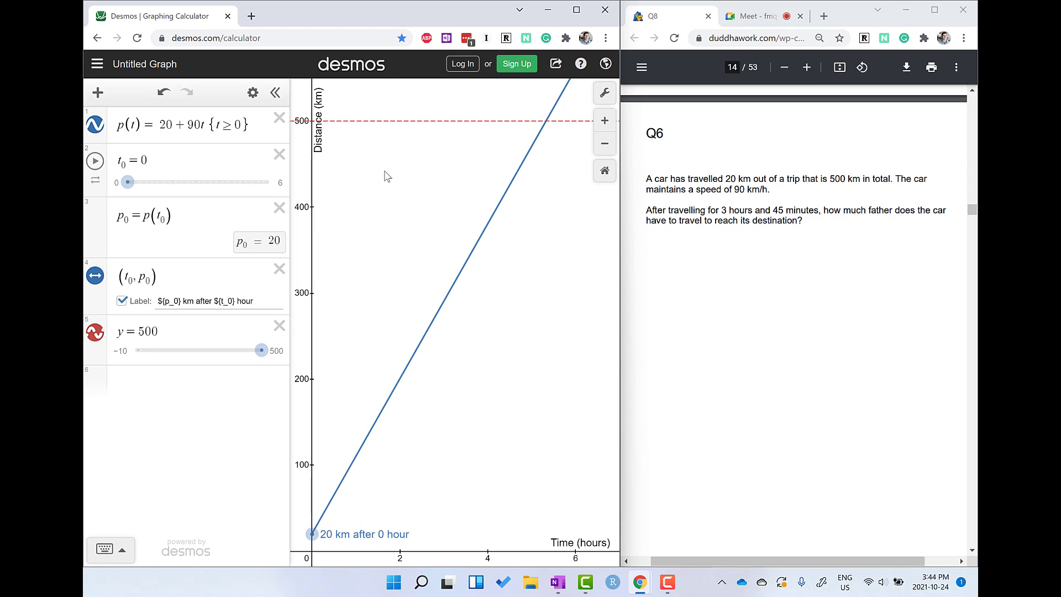
Copy the Desmos trip graph's share link and return to the Q6 question in OneNote
left_click(557, 66)
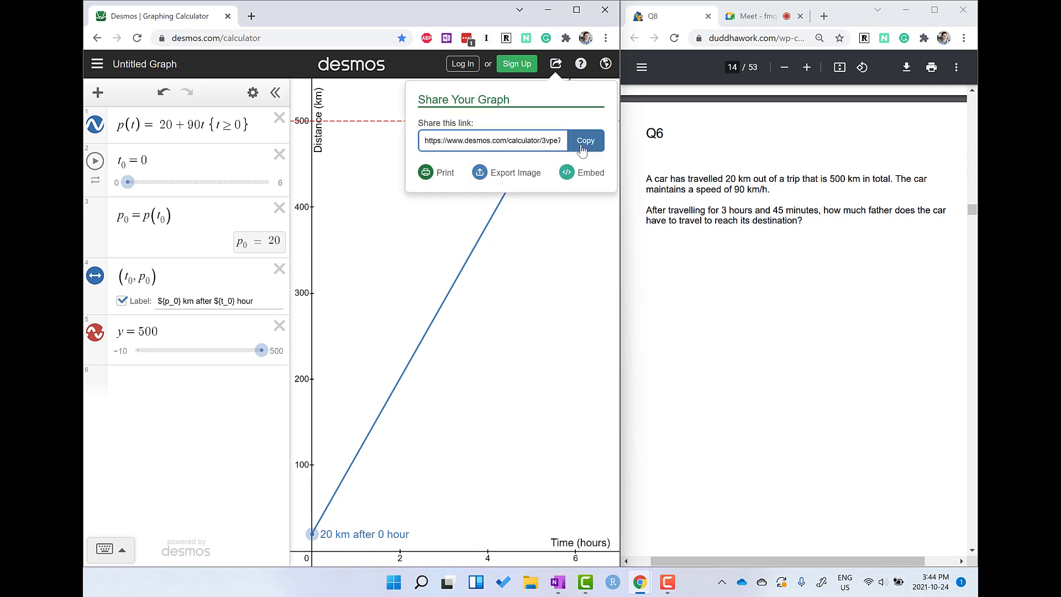
left_click(582, 145)
left_click(558, 583)
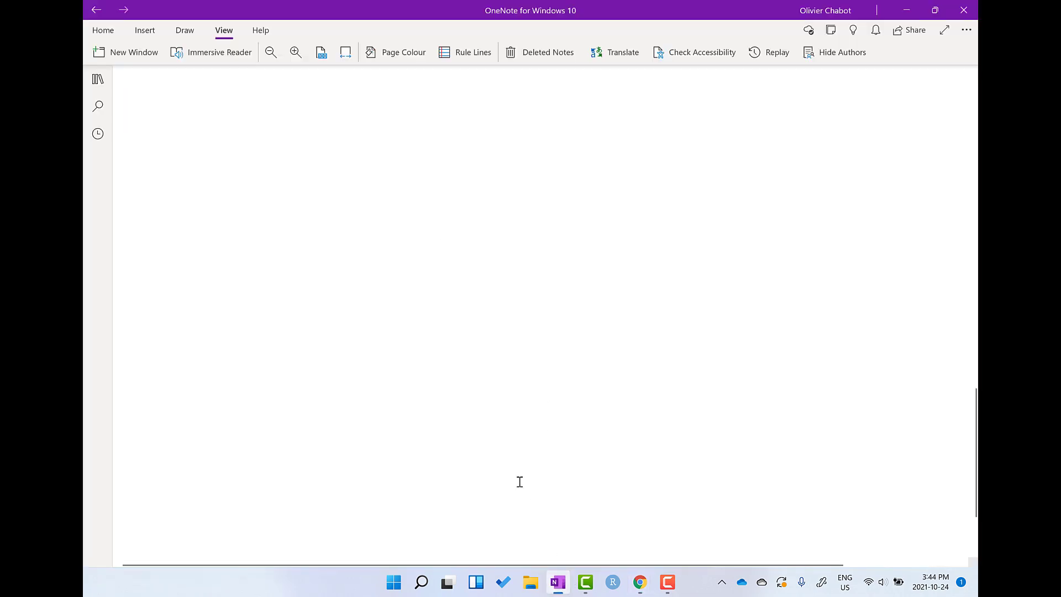
scroll(492, 437, "up", 10)
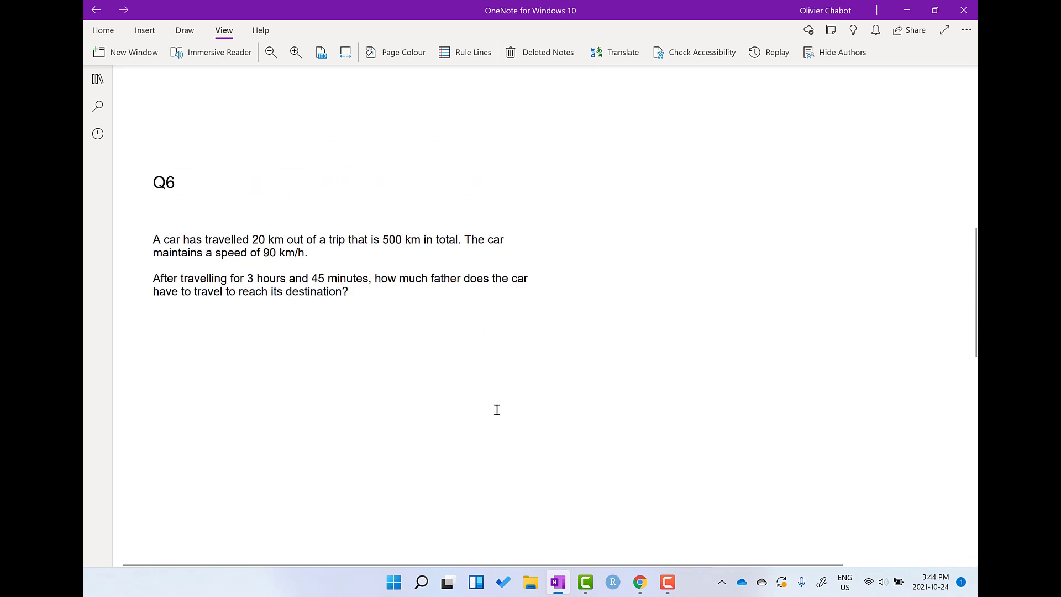
scroll(496, 410, "down", 2)
Paste the Desmos link below Q6 to embed the live distance-time graph
left_click(486, 292)
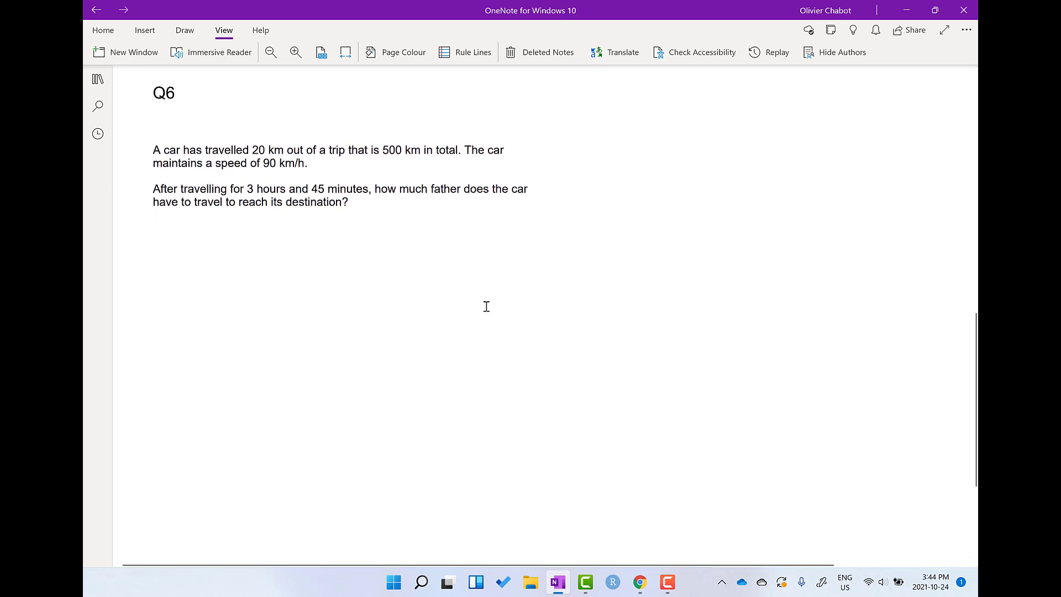
key("ctrl+v")
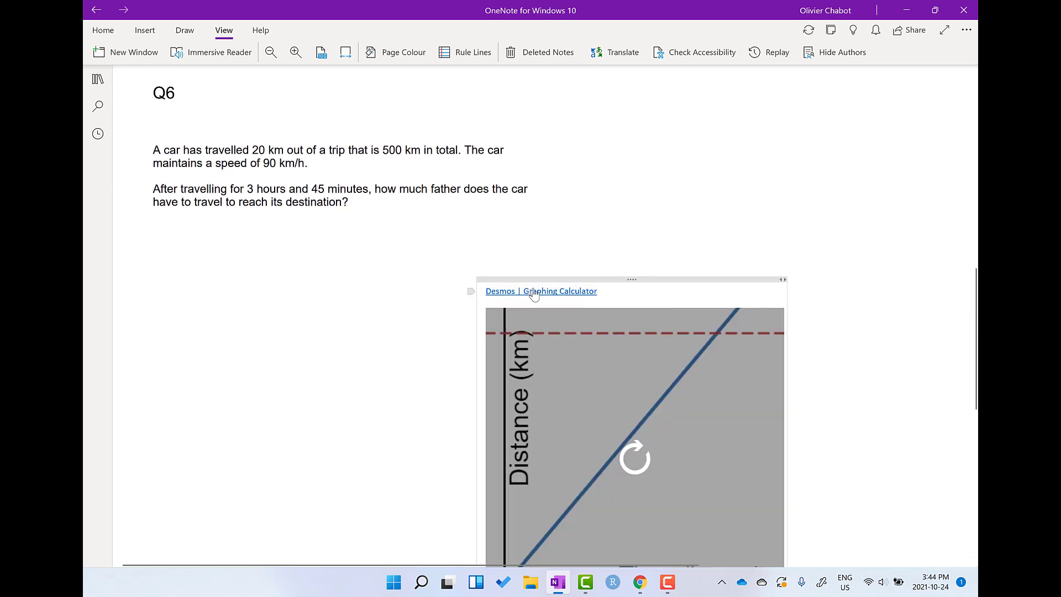
scroll(539, 293, "down", 2)
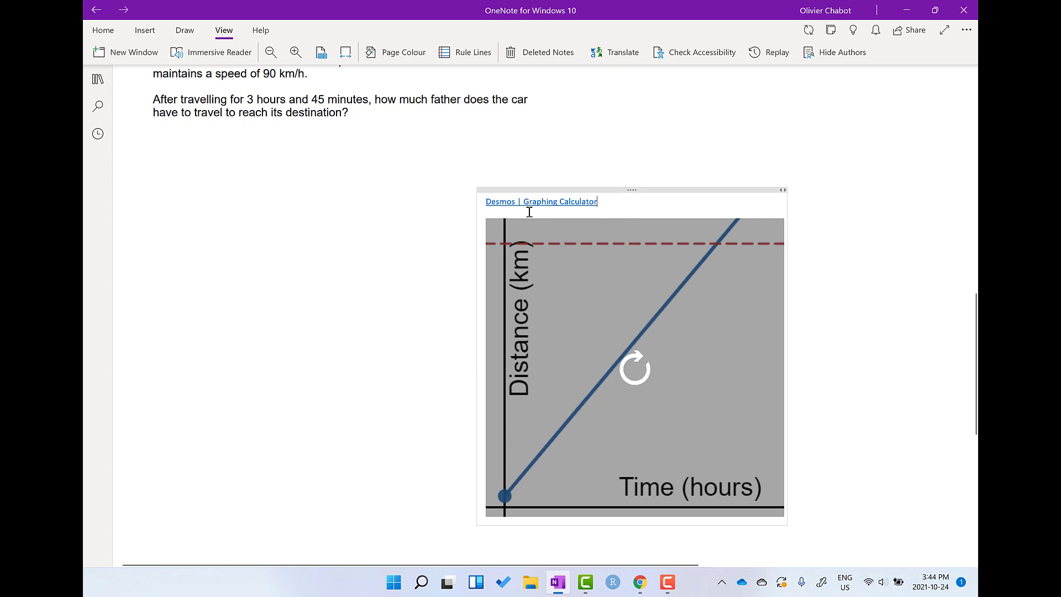
Paste the share link beneath the embedded graph, undoing the embed to keep a plain URL
left_click(479, 547)
key("ctrl+v")
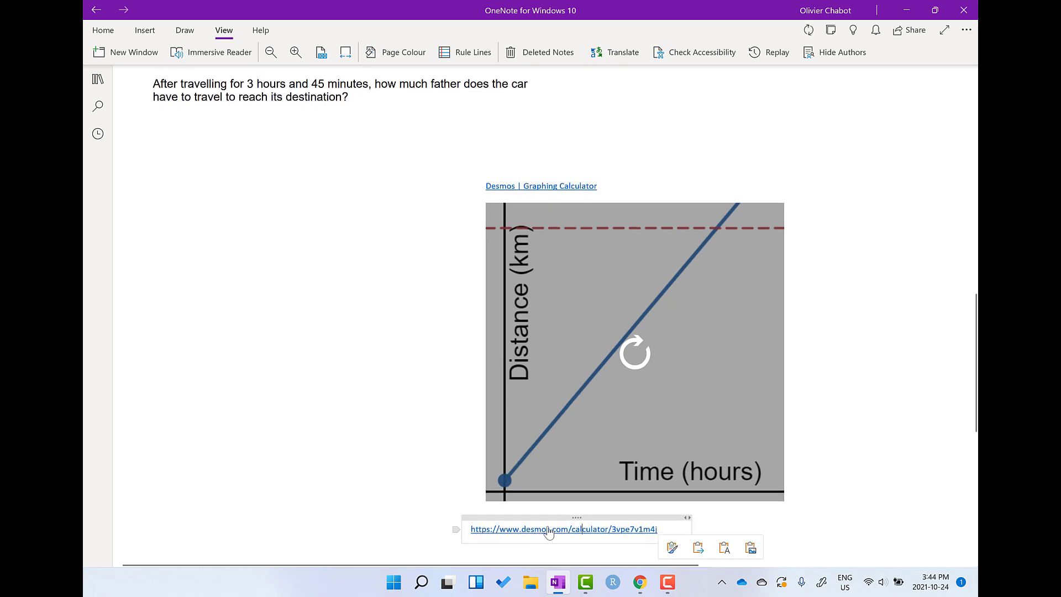
key("ctrl+z")
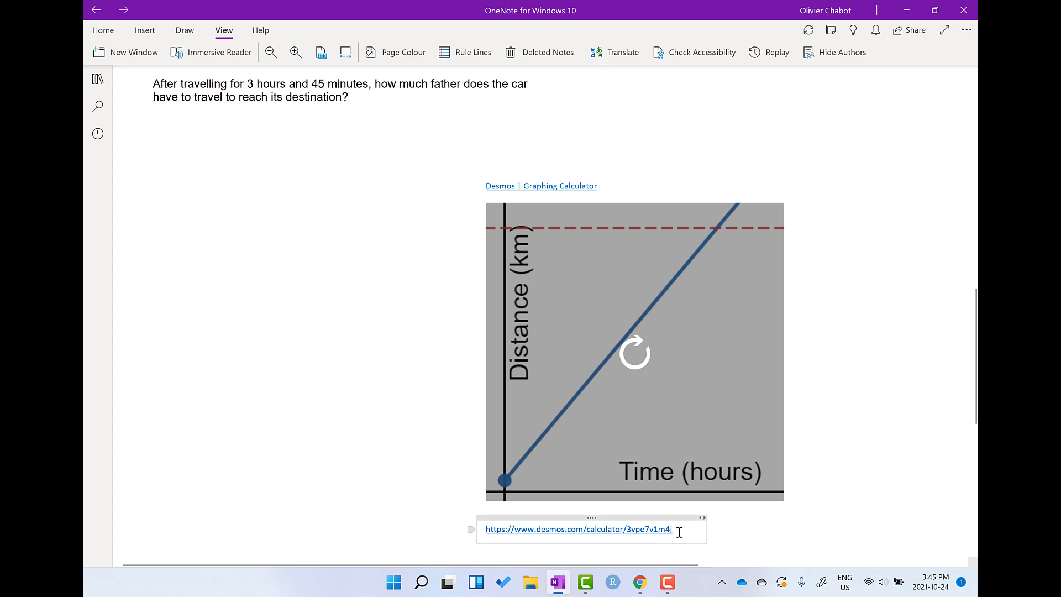
left_click_drag(679, 532, 626, 533)
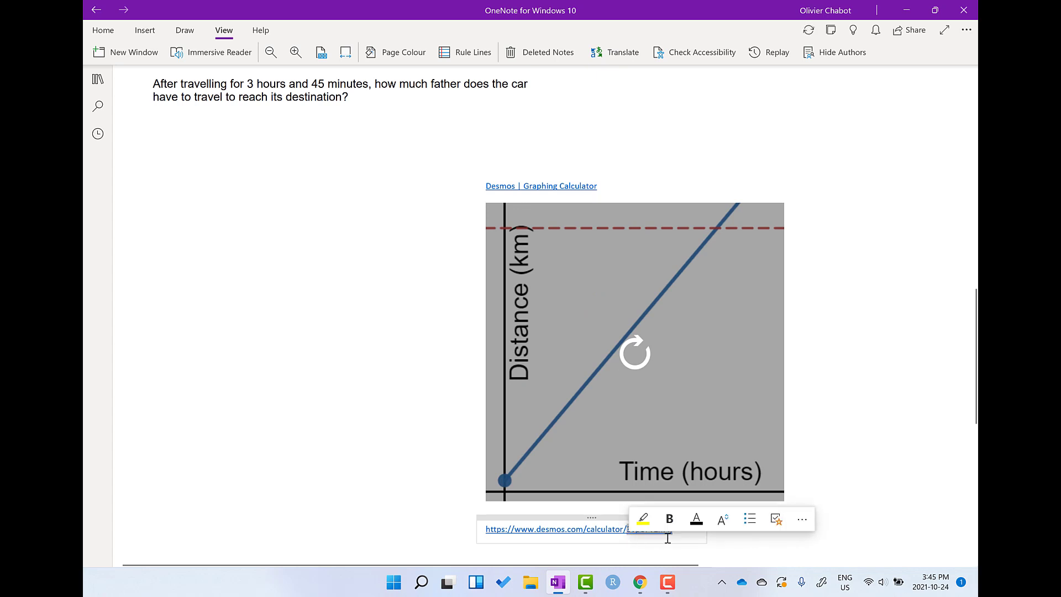
left_click(397, 467)
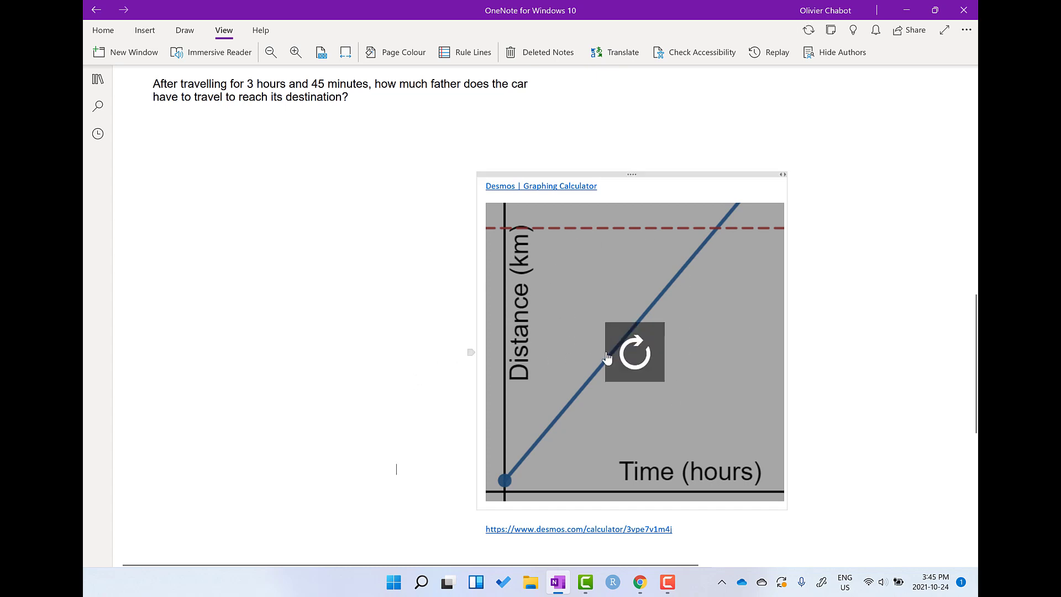
scroll(398, 334, "up", 3)
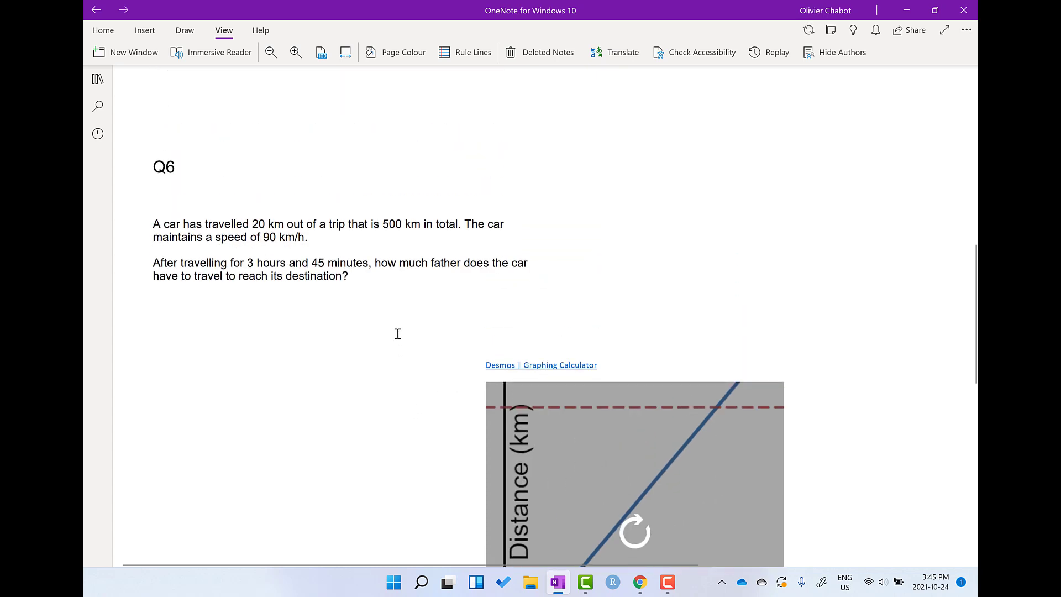
scroll(398, 334, "up", 15)
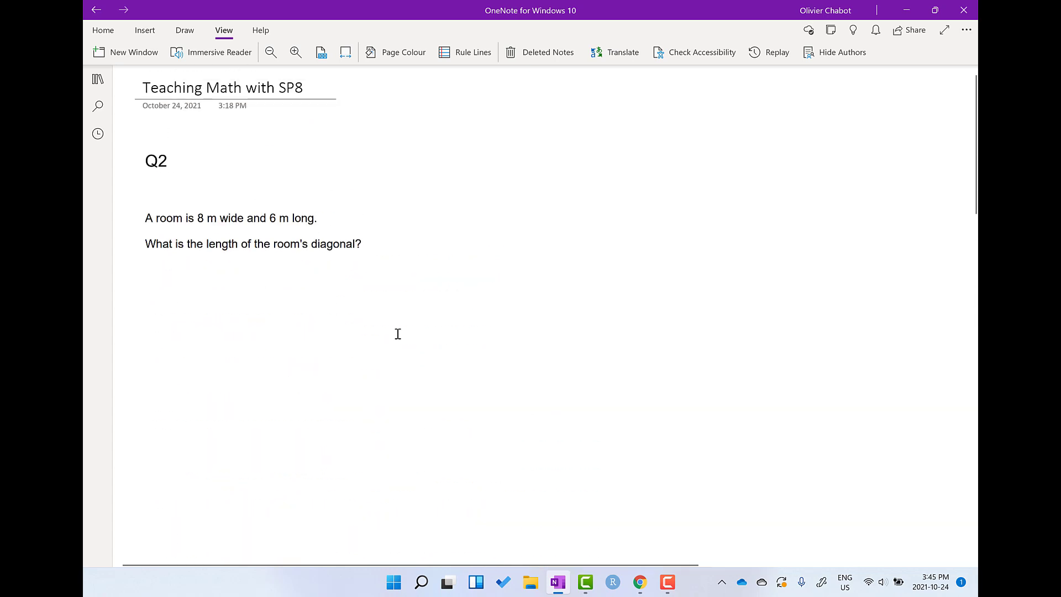